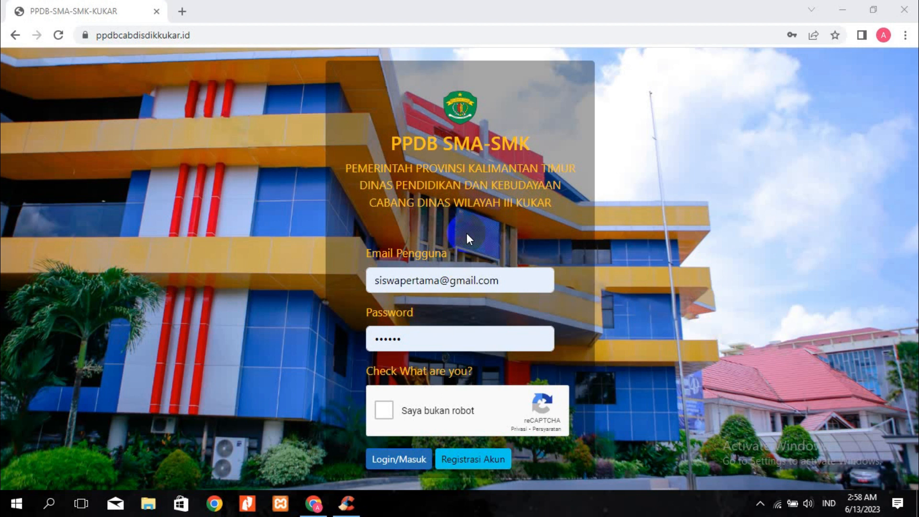
Fill in the student's e-mail address and password on the PPDB login form
click(384, 287)
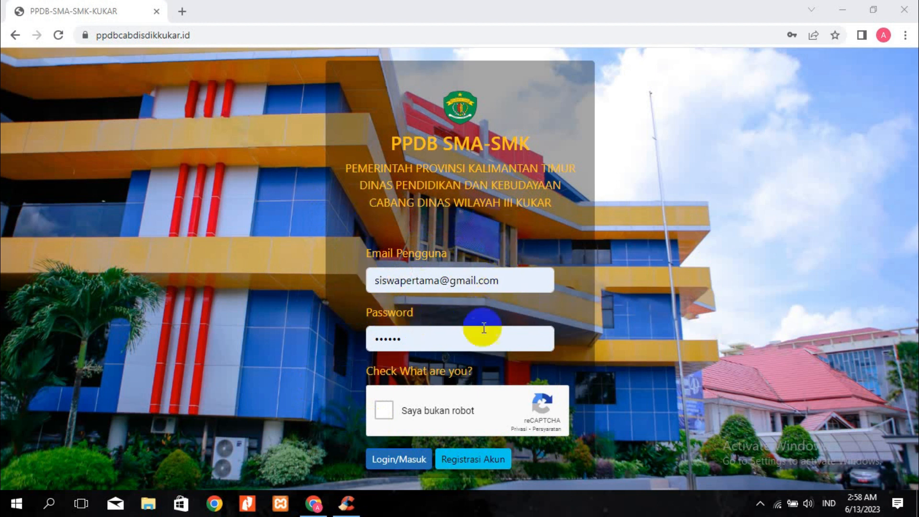
Tick 'Saya bukan robot' and log in to the Siswa Pendaftar dashboard
click(383, 411)
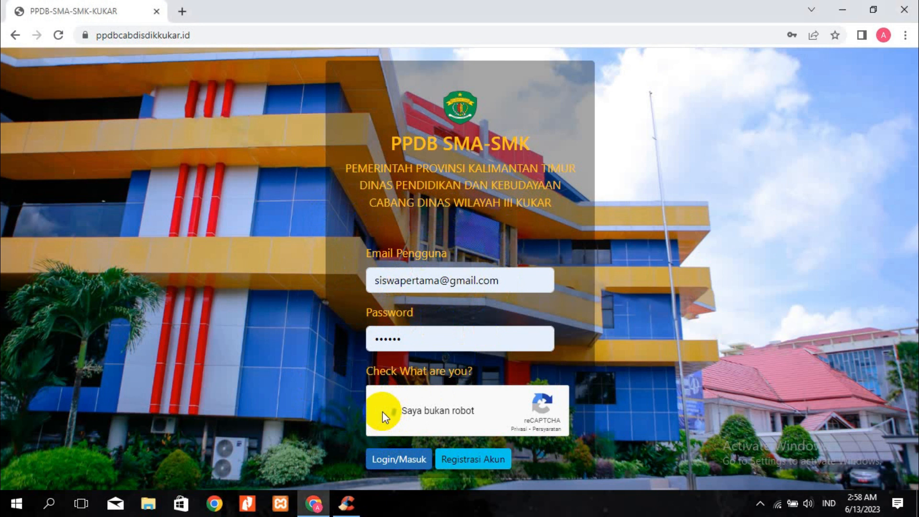
click(390, 463)
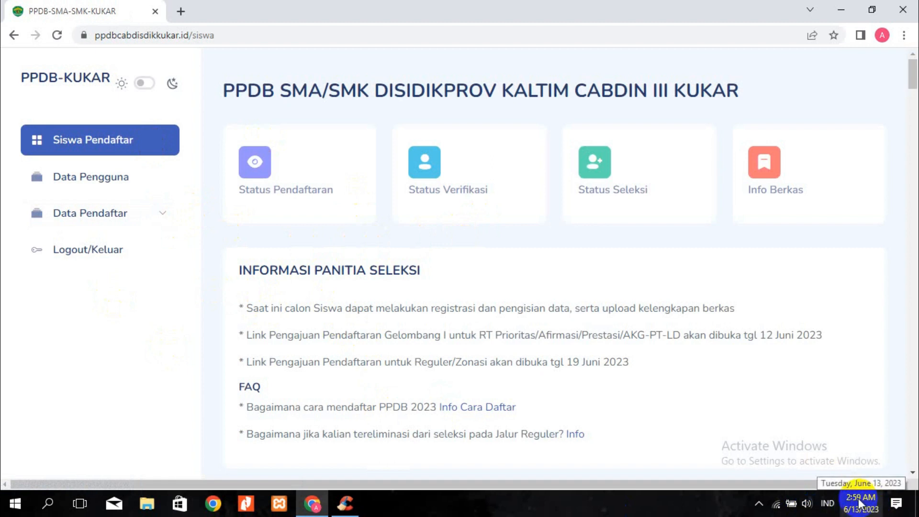
Go through Data Pengguna and Data Diri Pendaftar to the Data Alamat Pendaftar edit form
click(98, 183)
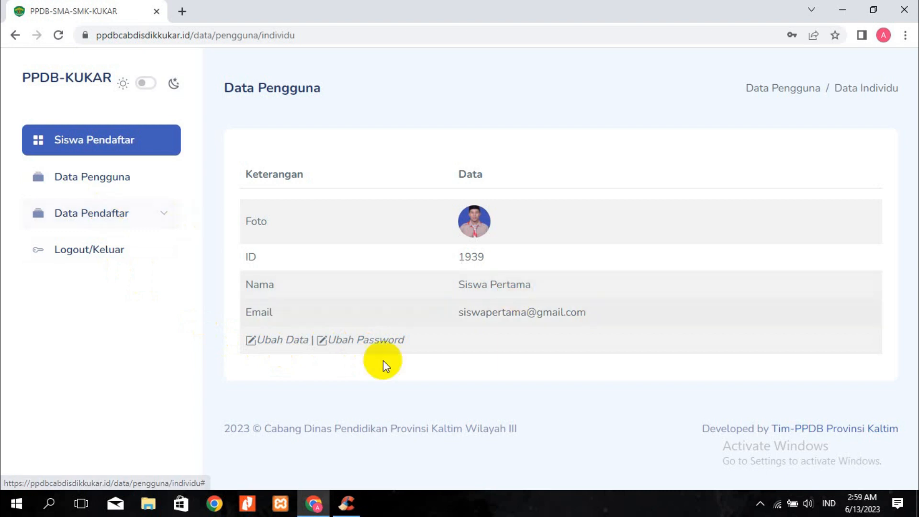
click(88, 215)
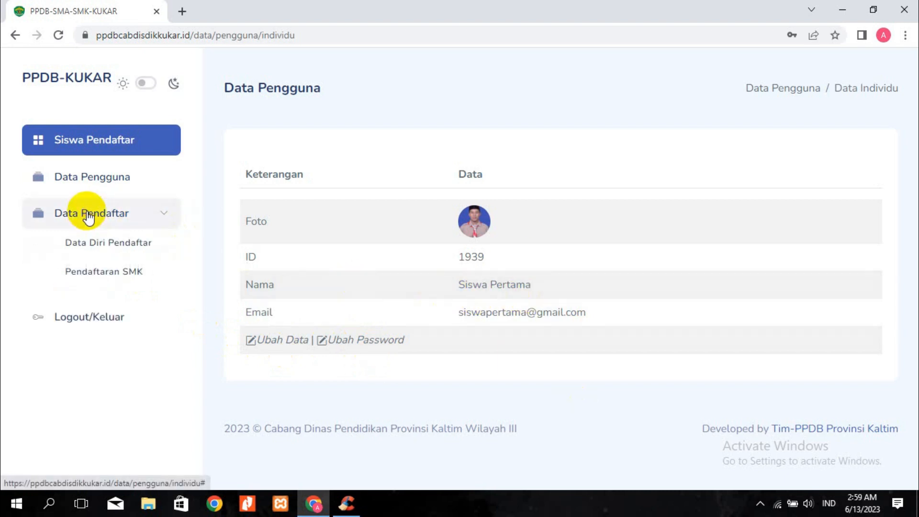
click(98, 244)
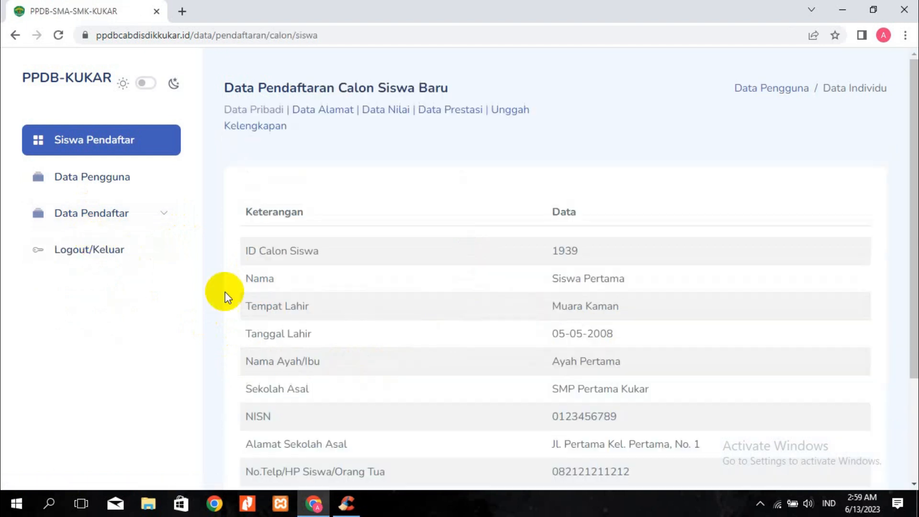
scroll(483, 283, down, 3)
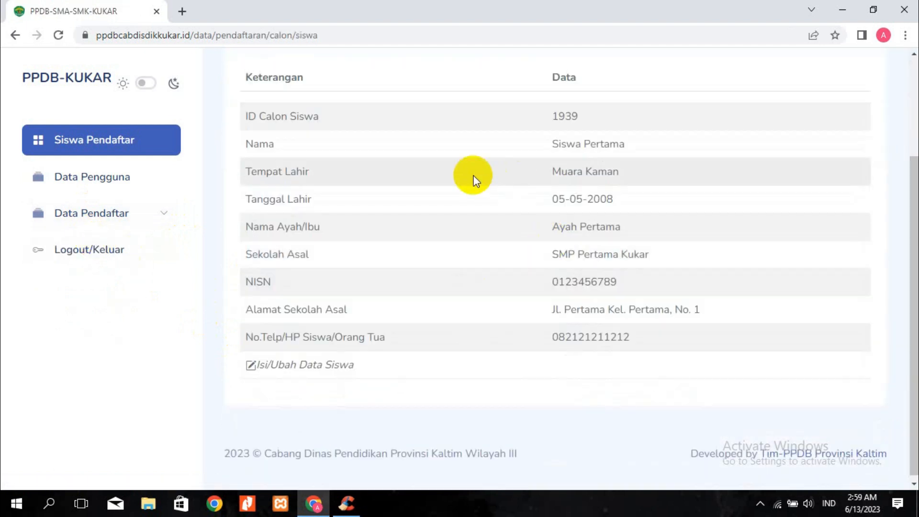
scroll(412, 321, up, 3)
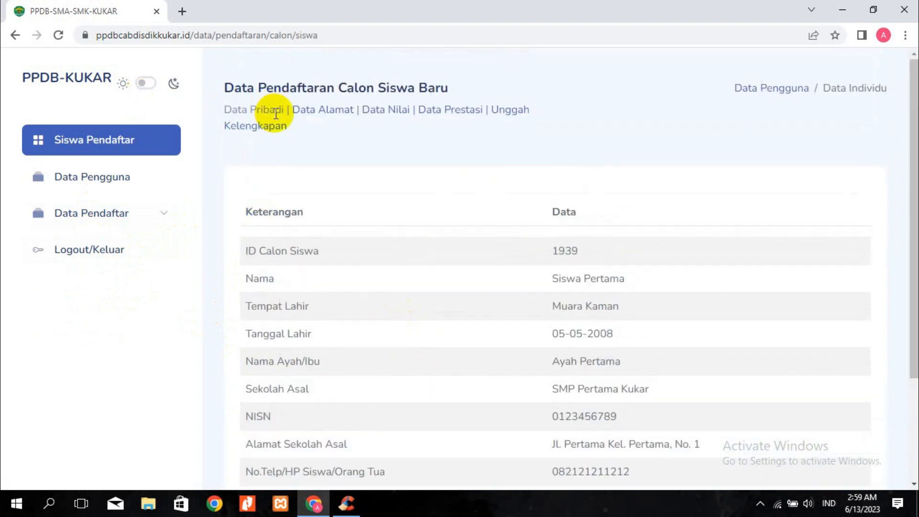
click(327, 115)
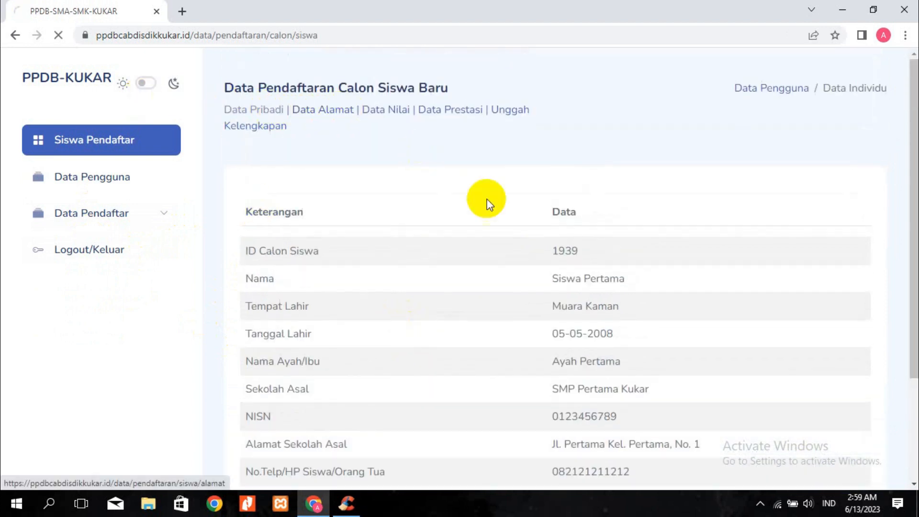
scroll(546, 258, down, 2)
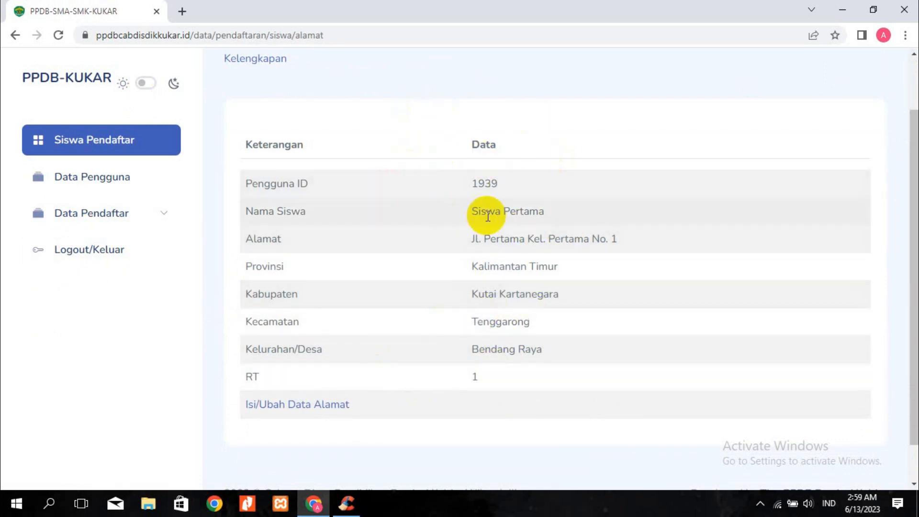
click(301, 410)
Replace 'Pertama Kel. Pertama' in the Alamat field with 'Ki Hajar Dewantara'
click(478, 206)
drag(477, 206, 584, 214)
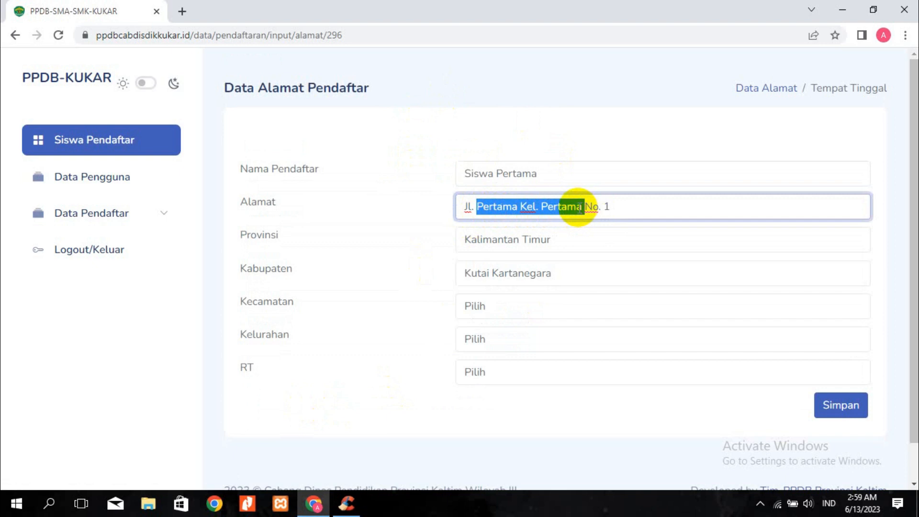
text(Ki H)
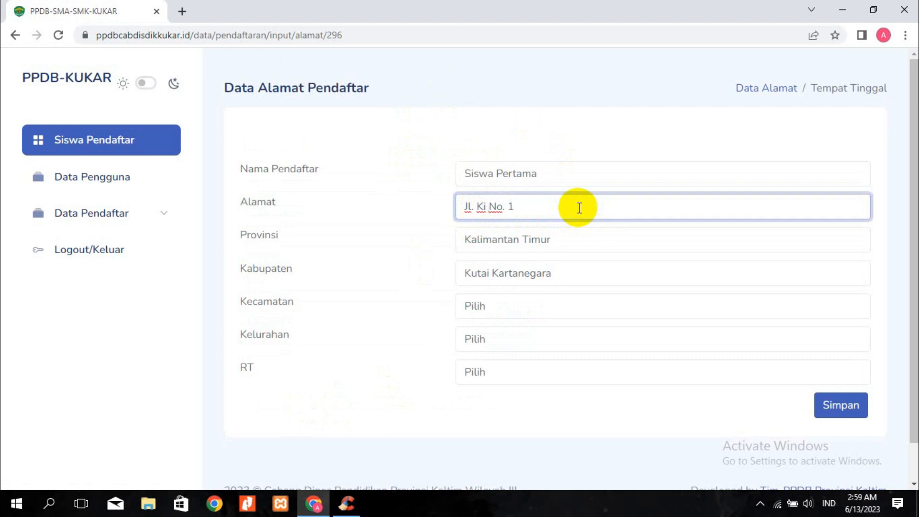
text(ajar Dewantara)
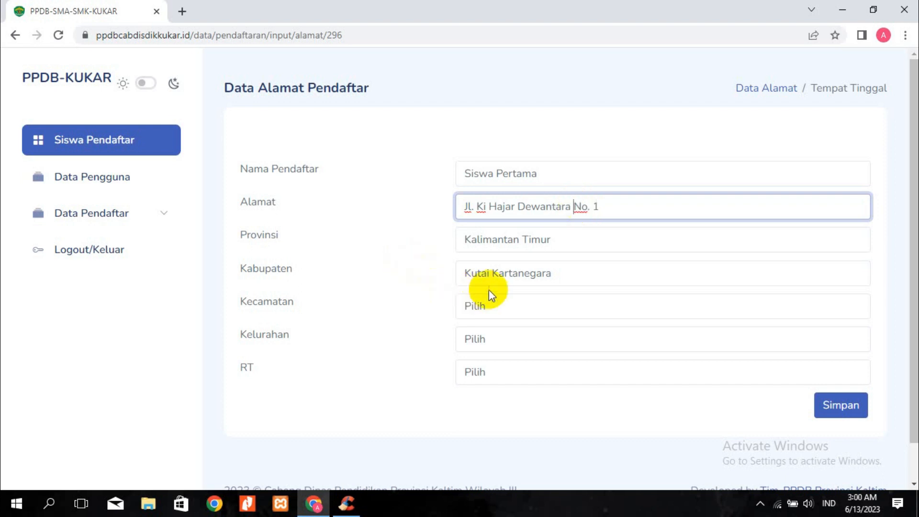
Set Kecamatan Tenggarong, Kelurahan Panji and RT 1, then save the address
click(499, 306)
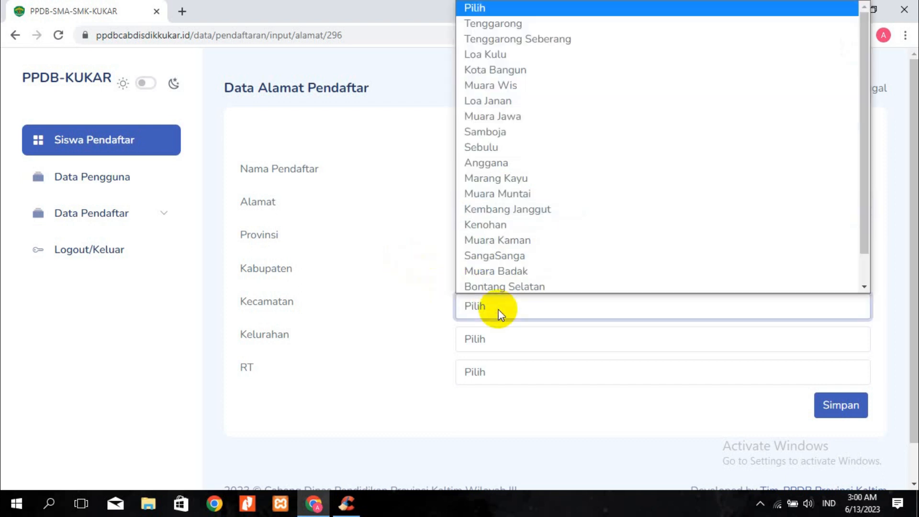
click(525, 24)
click(531, 340)
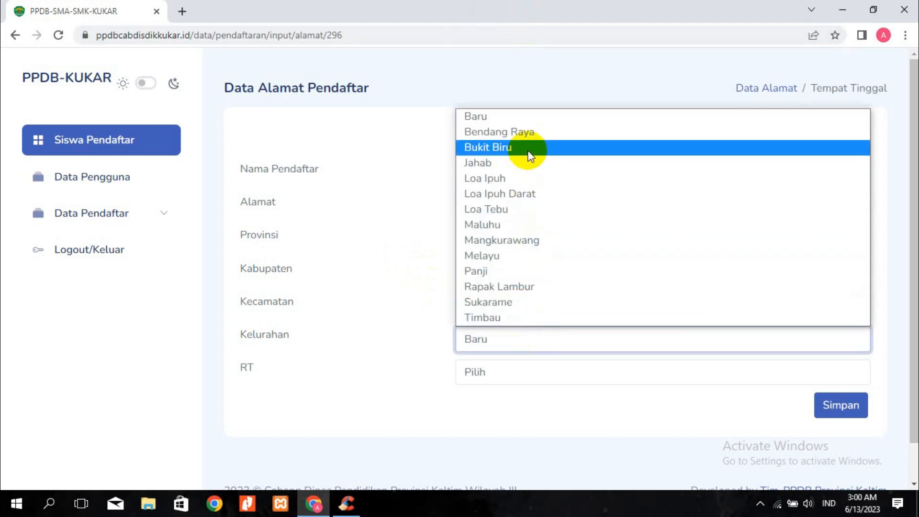
click(505, 272)
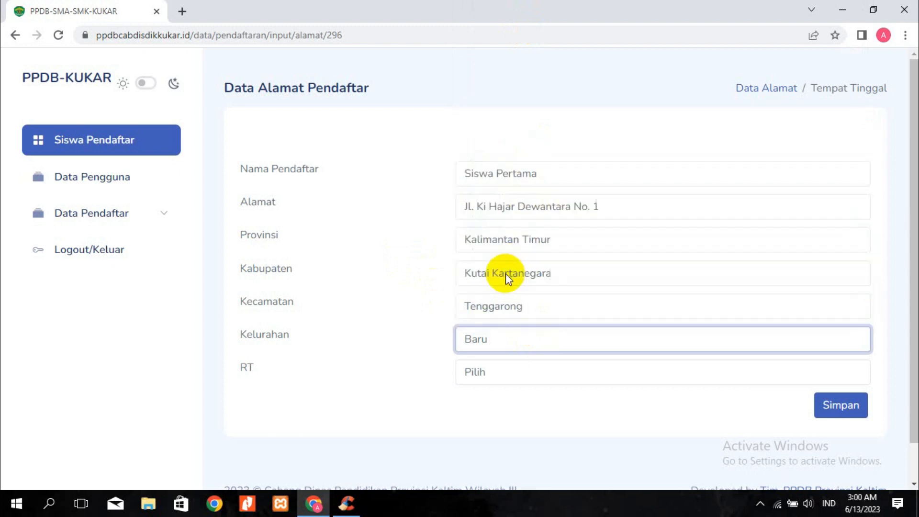
click(501, 374)
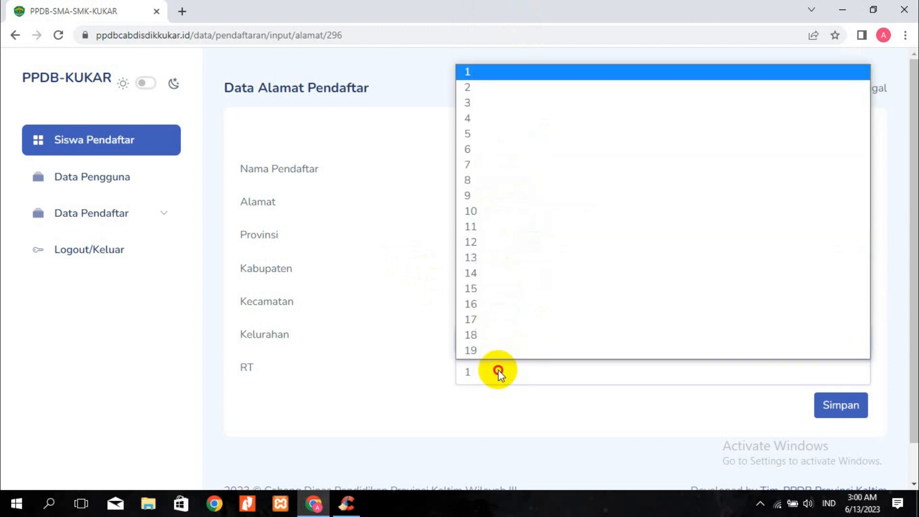
click(492, 78)
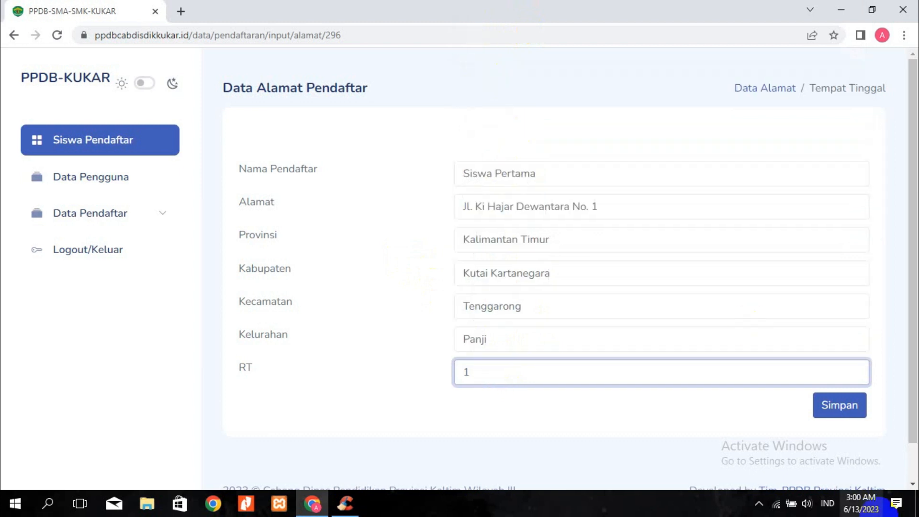
click(827, 416)
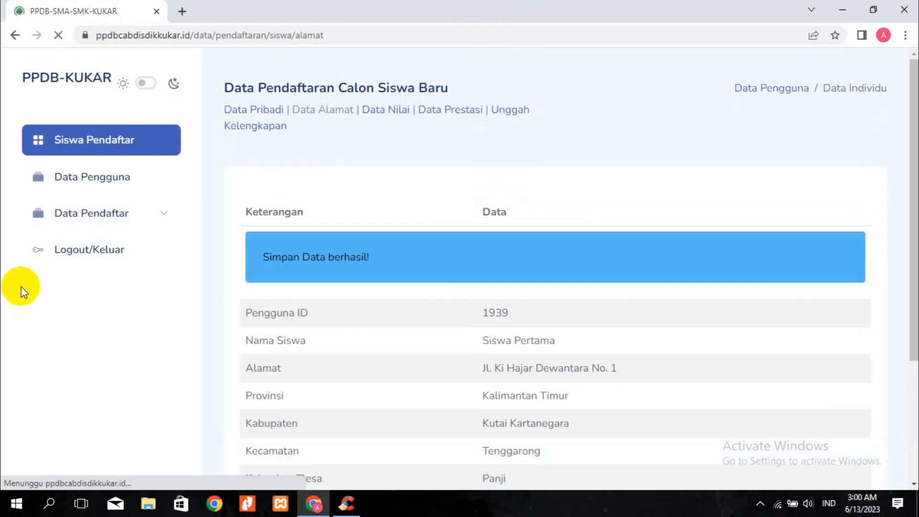
Review the Data Nilai semester grades for IPA, IPS, Bahasa and Matematika
scroll(526, 410, down, 4)
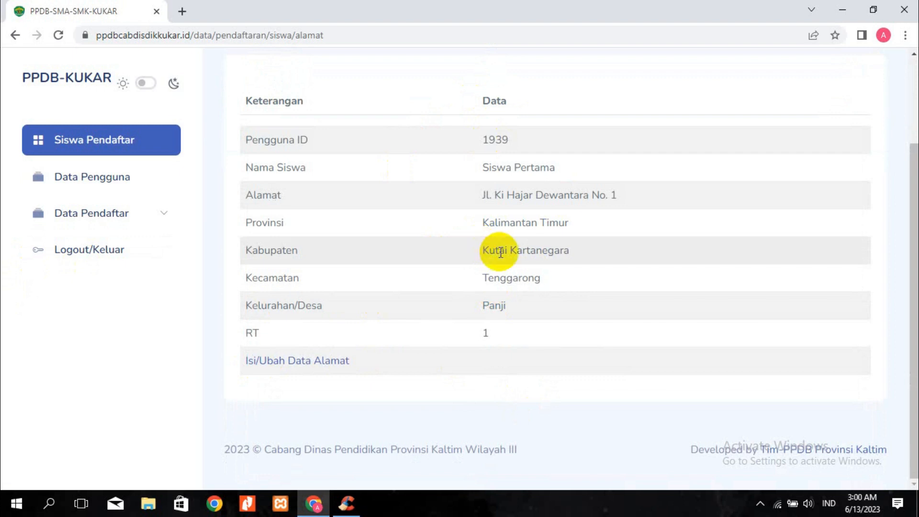
scroll(478, 245, up, 3)
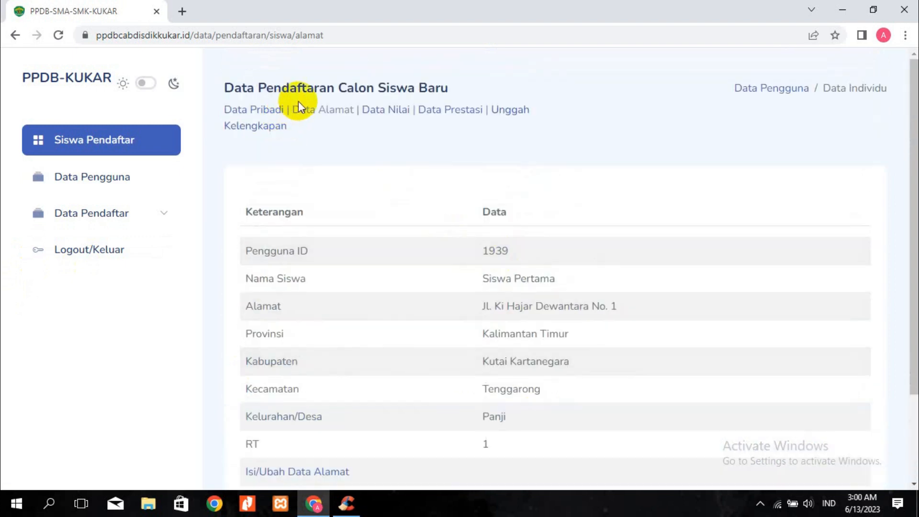
click(388, 111)
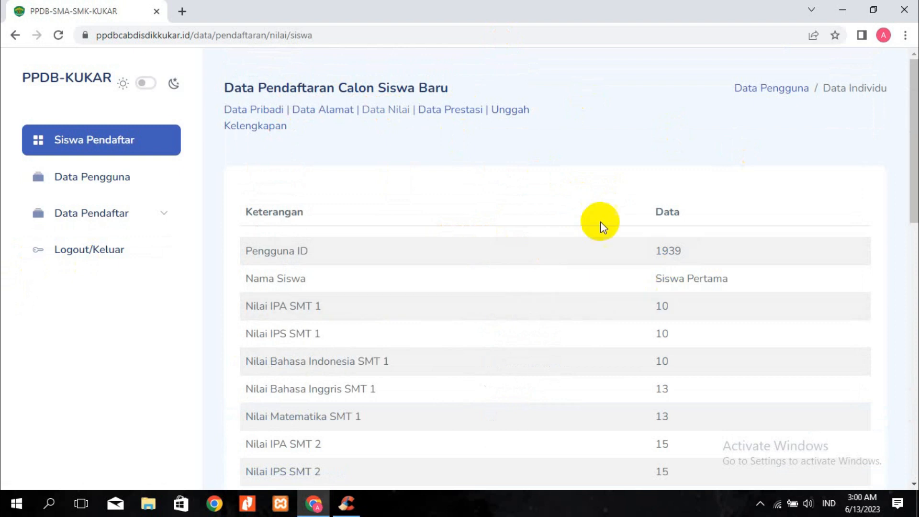
scroll(407, 364, down, 4)
scroll(411, 374, up, 4)
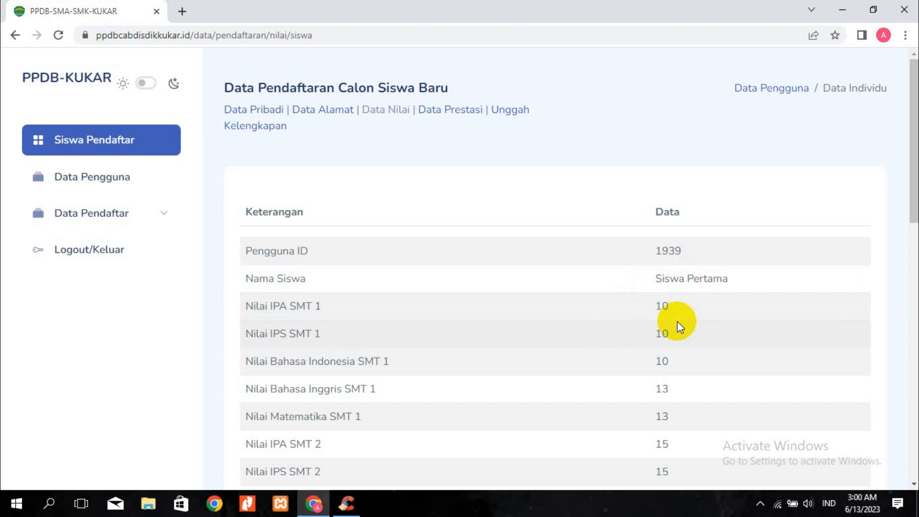
scroll(380, 361, down, 8)
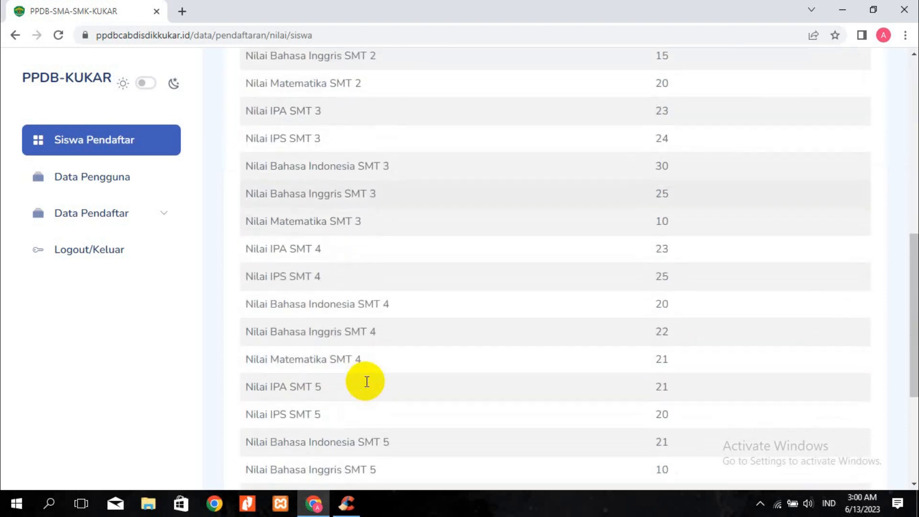
scroll(366, 382, up, 9)
scroll(391, 360, up, 2)
Open Data Prestasi and inspect its edit form without saving changes
click(443, 111)
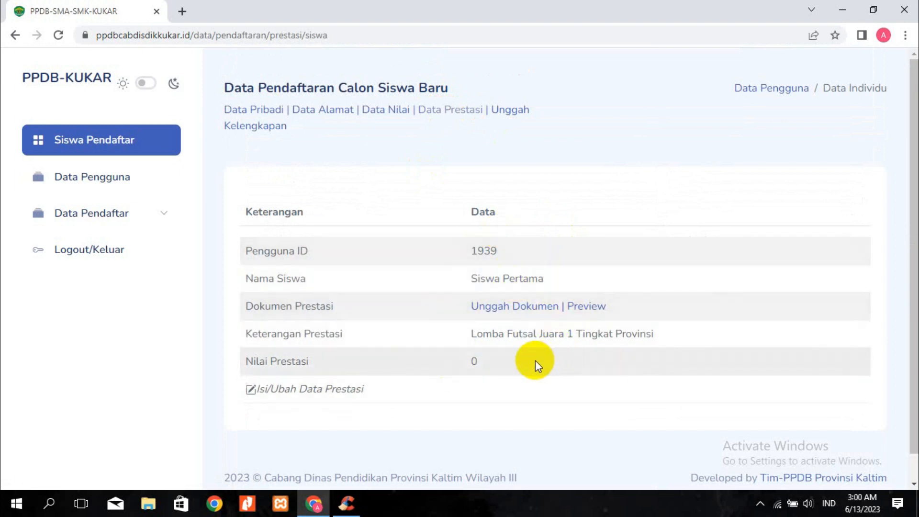
click(252, 393)
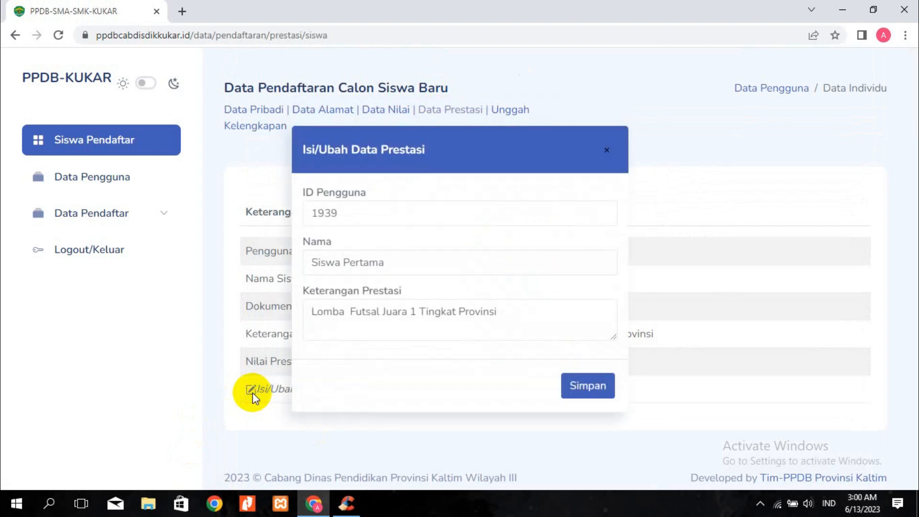
drag(308, 313, 565, 324)
click(606, 150)
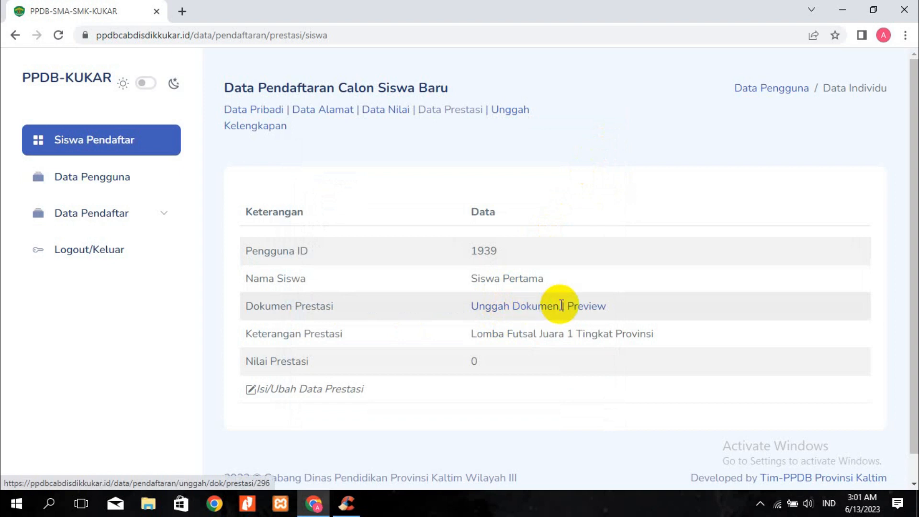
Preview the uploaded Sertifikat Penghargaan certificate for Juara 1
click(590, 311)
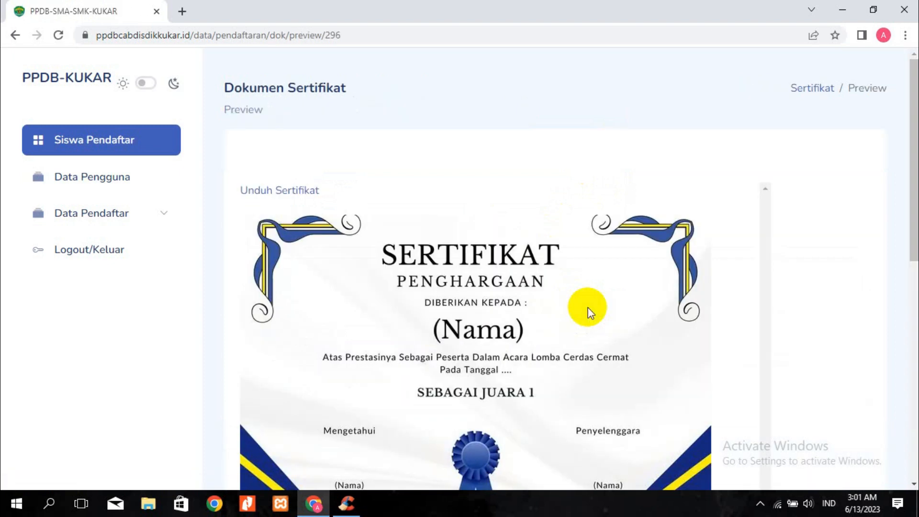
scroll(538, 314, down, 4)
scroll(383, 268, up, 4)
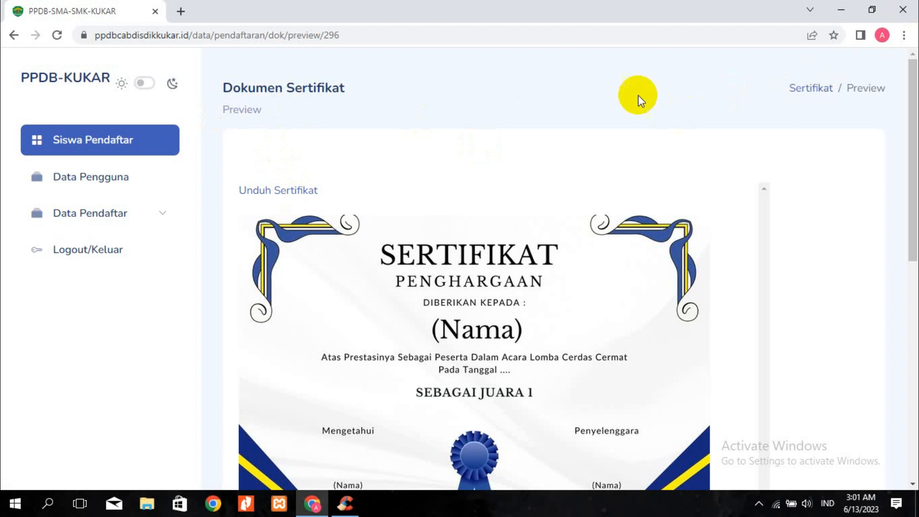
click(815, 90)
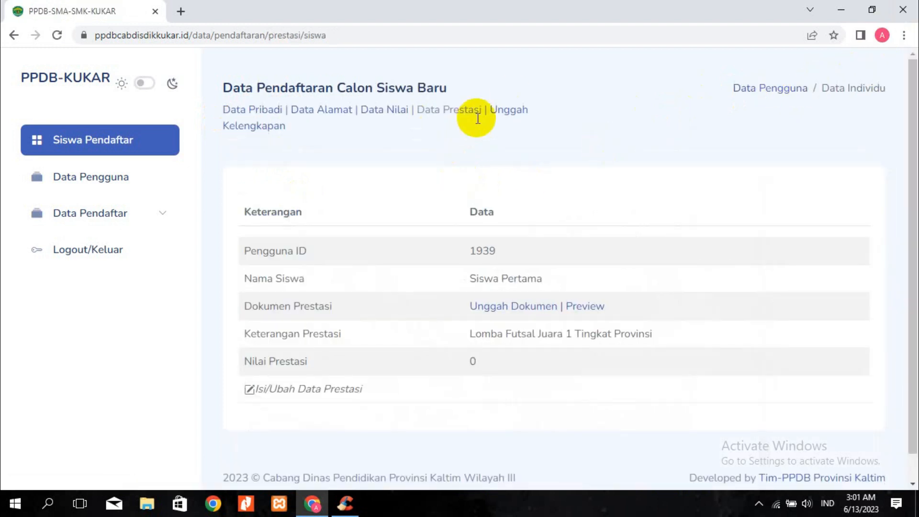
click(501, 112)
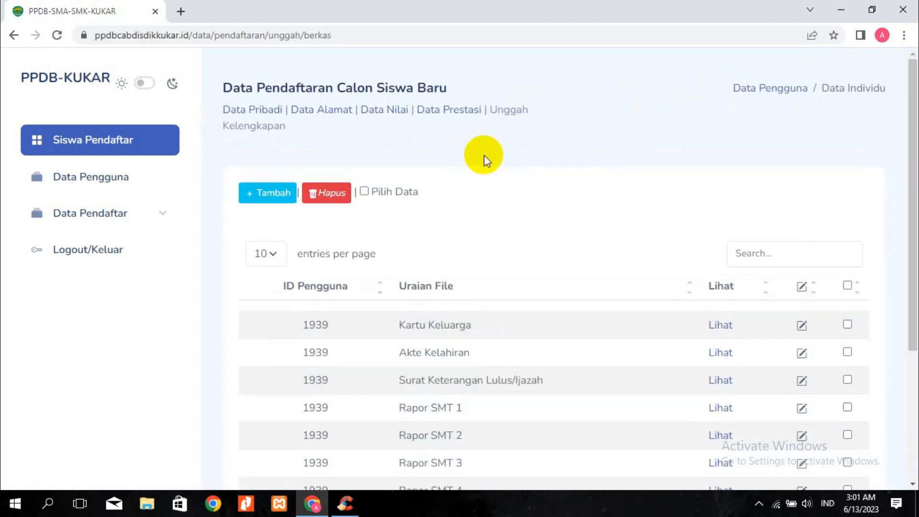
scroll(406, 295, down, 1)
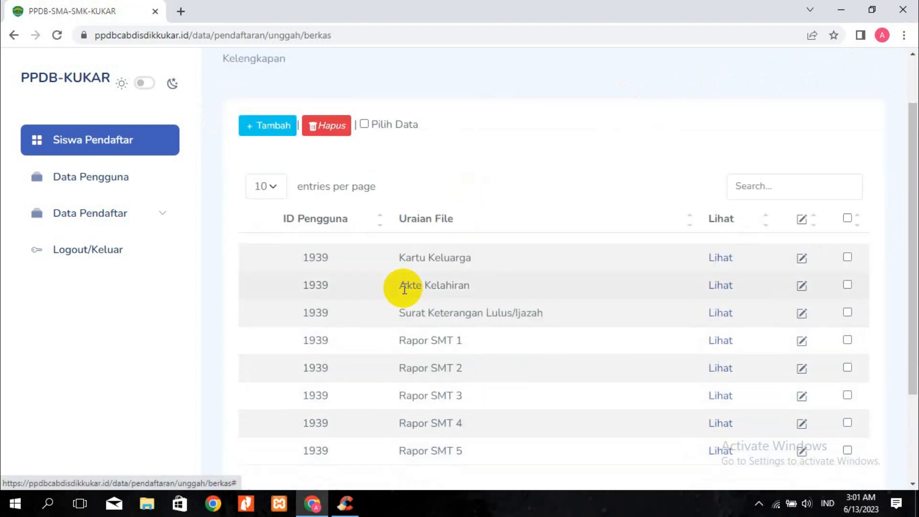
scroll(404, 289, down, 1)
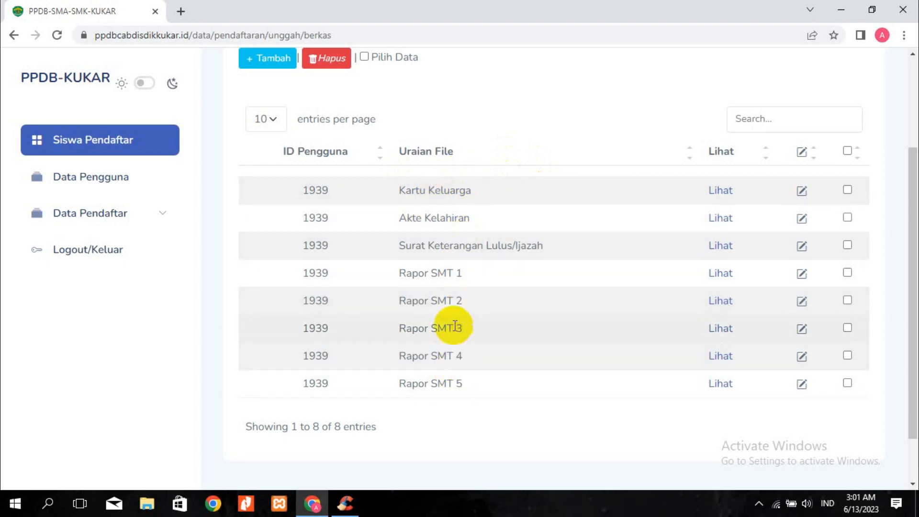
scroll(435, 434, up, 1)
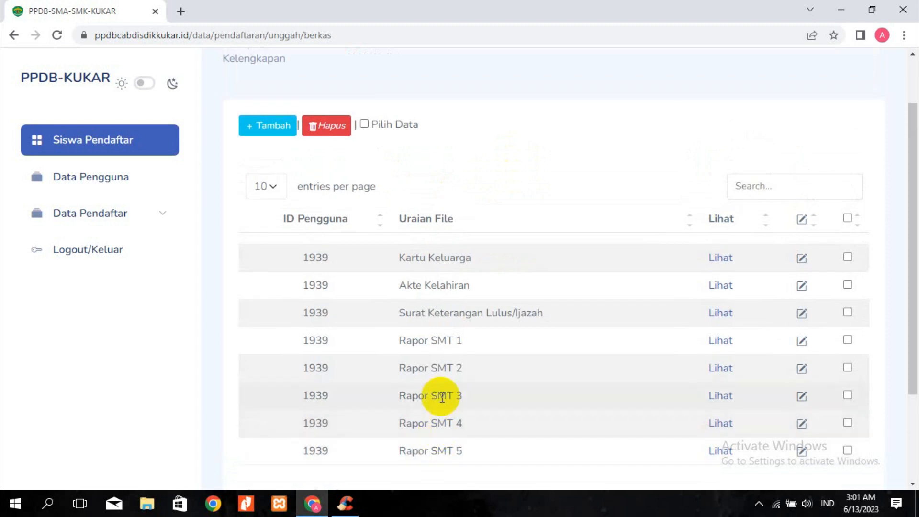
scroll(441, 383, down, 2)
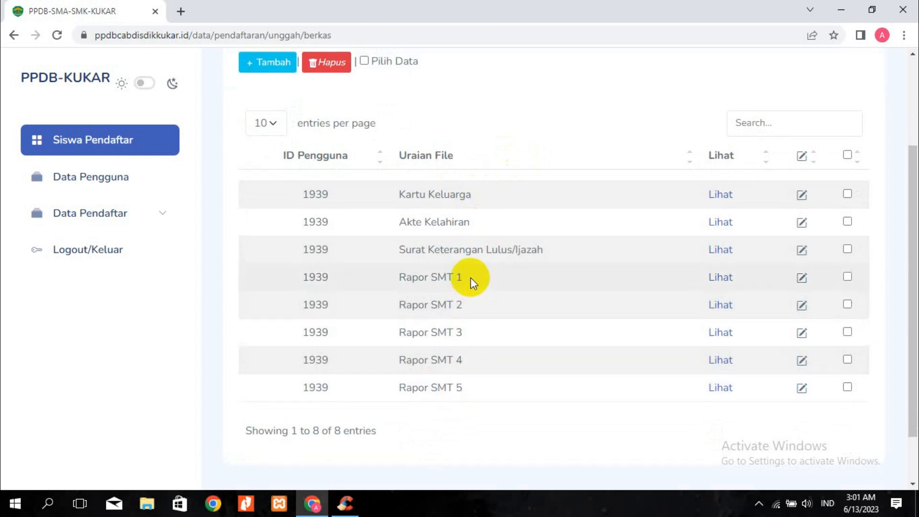
scroll(470, 277, up, 3)
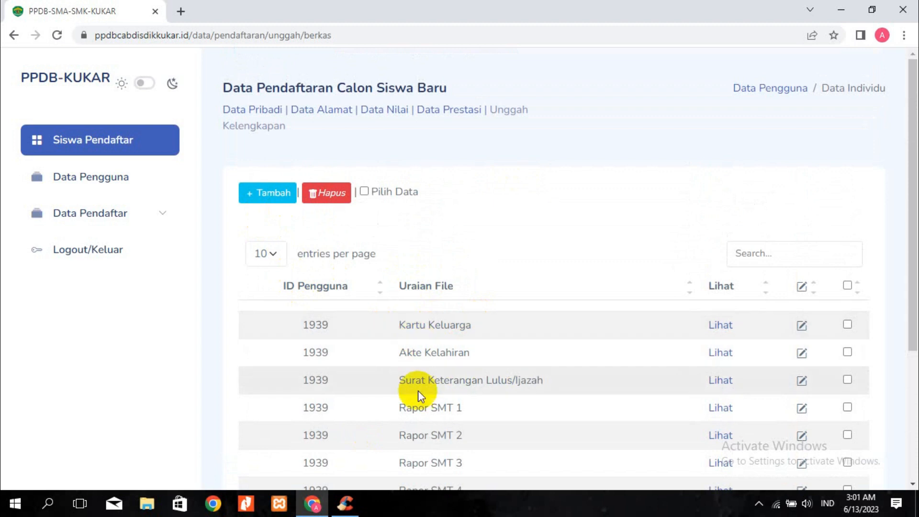
scroll(464, 363, down, 3)
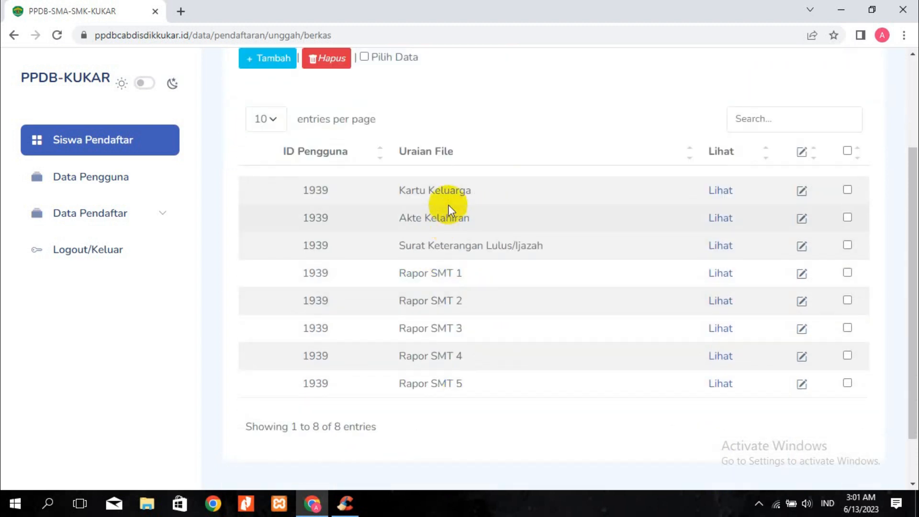
scroll(295, 177, up, 3)
click(283, 199)
click(493, 248)
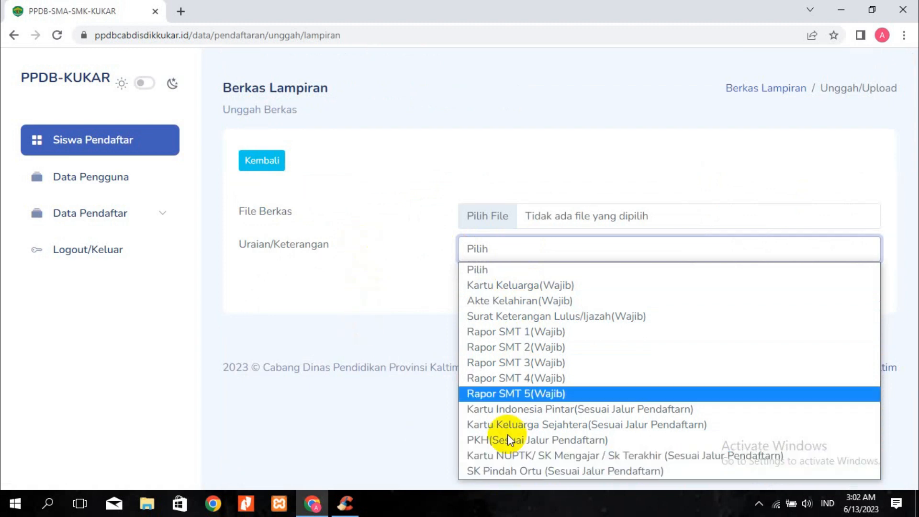
click(347, 312)
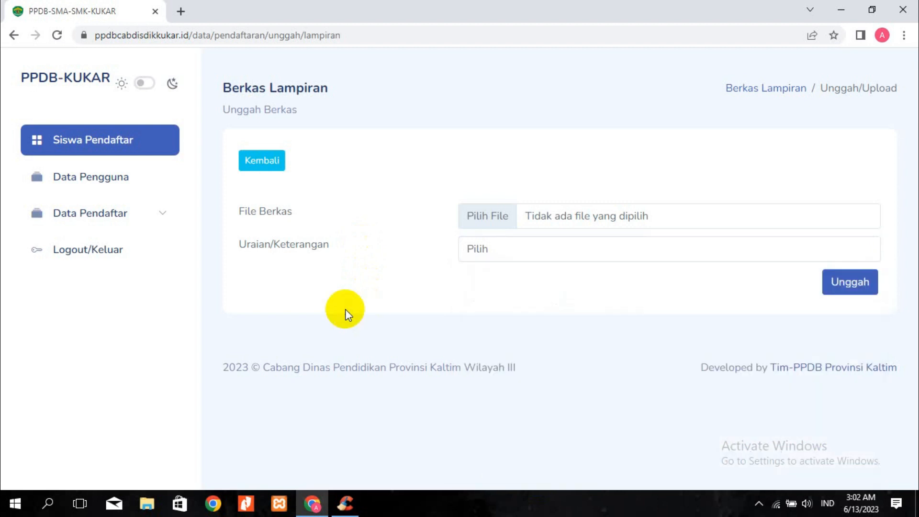
click(551, 254)
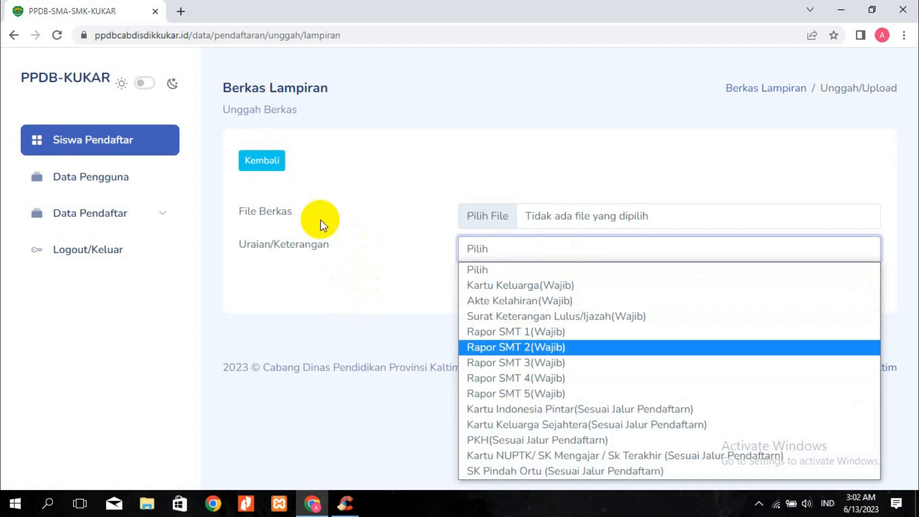
click(243, 160)
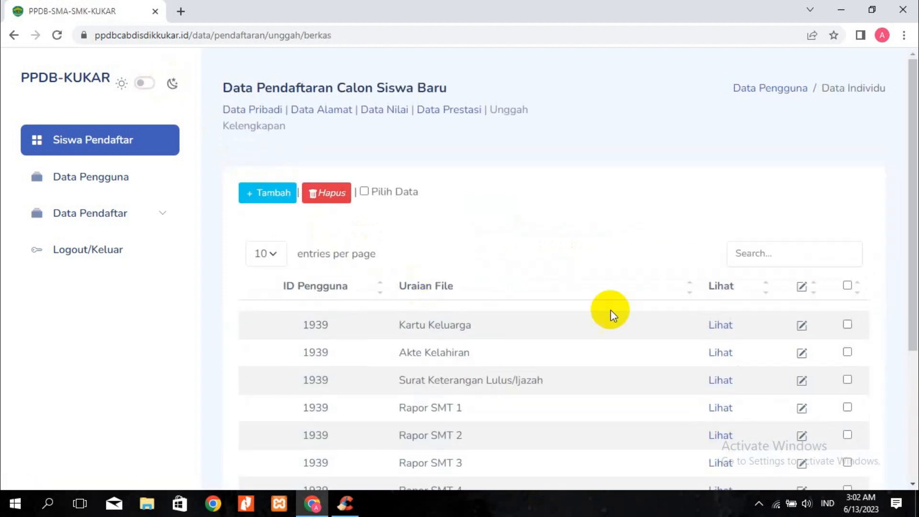
Preview the uploaded Kartu Keluarga image, then return to the Lampiran documents list
click(725, 331)
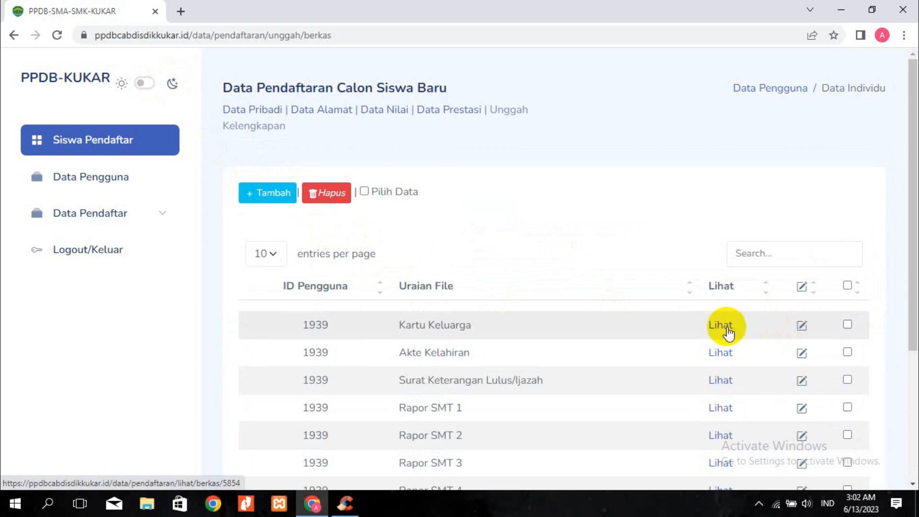
scroll(496, 346, down, 2)
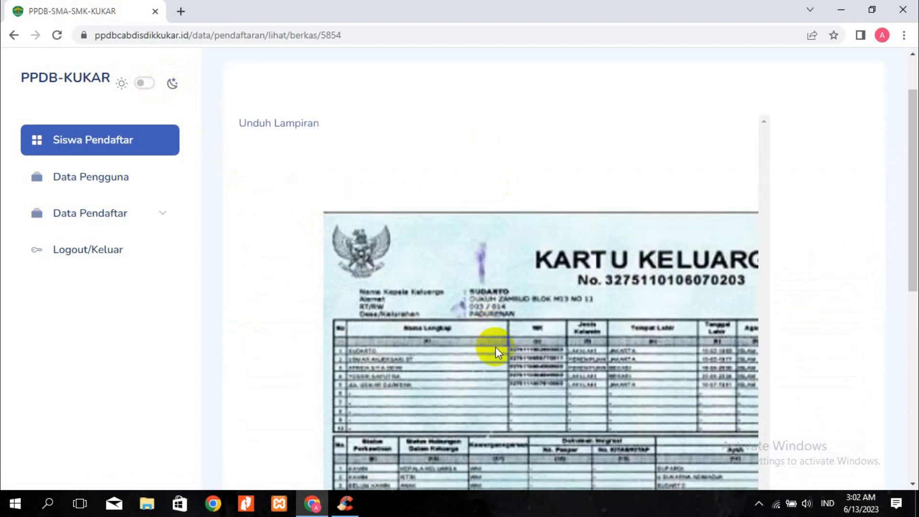
scroll(551, 330, down, 10)
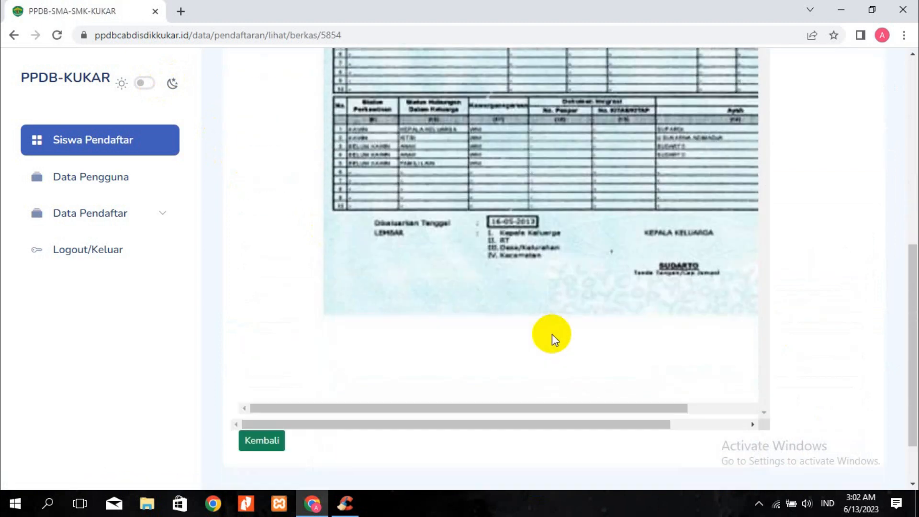
drag(372, 344, 425, 267)
scroll(425, 267, up, 4)
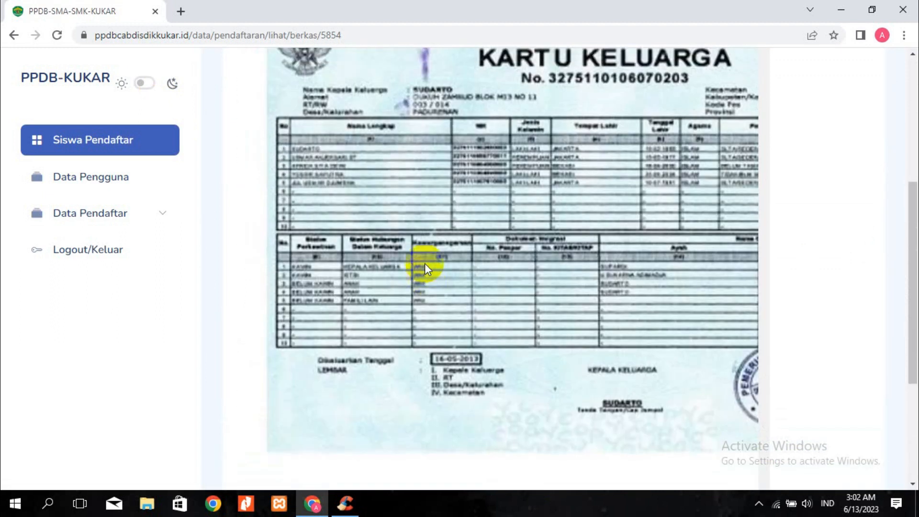
scroll(468, 208, up, 4)
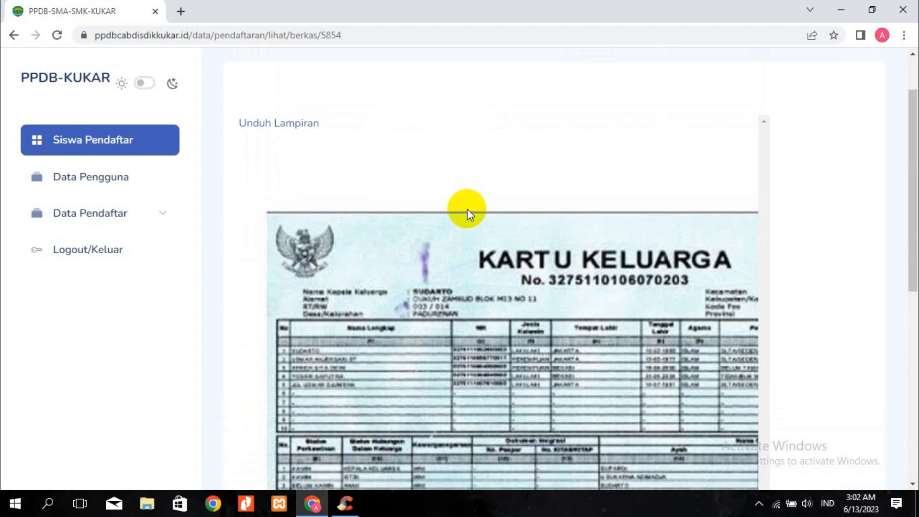
scroll(467, 209, up, 1)
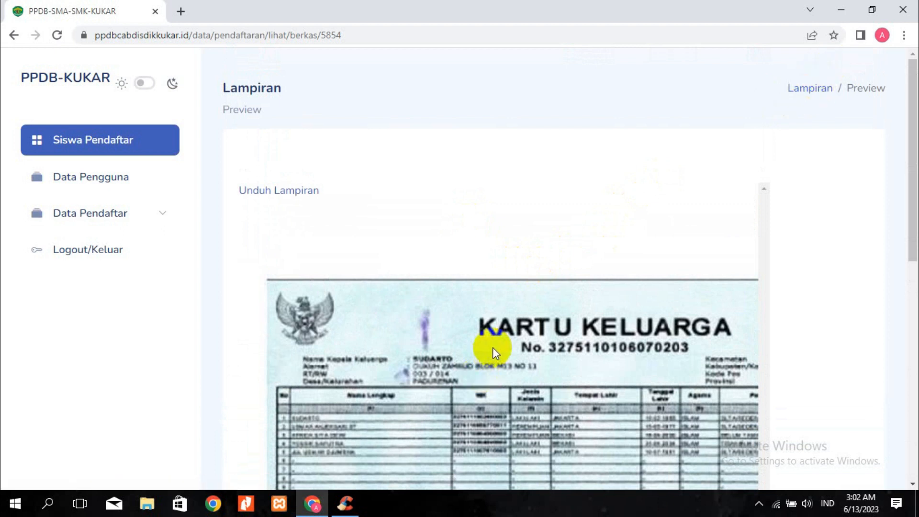
scroll(470, 377, down, 1)
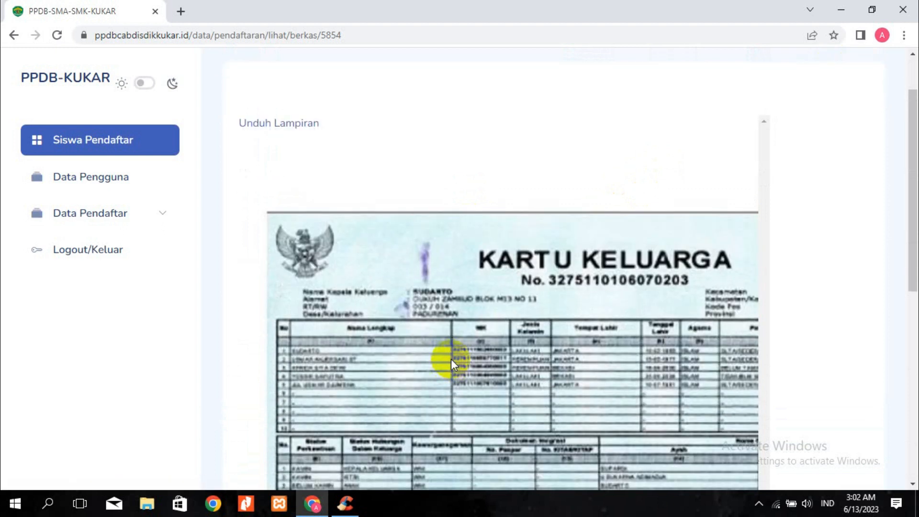
scroll(452, 358, down, 2)
scroll(456, 346, down, 1)
scroll(709, 267, up, 1)
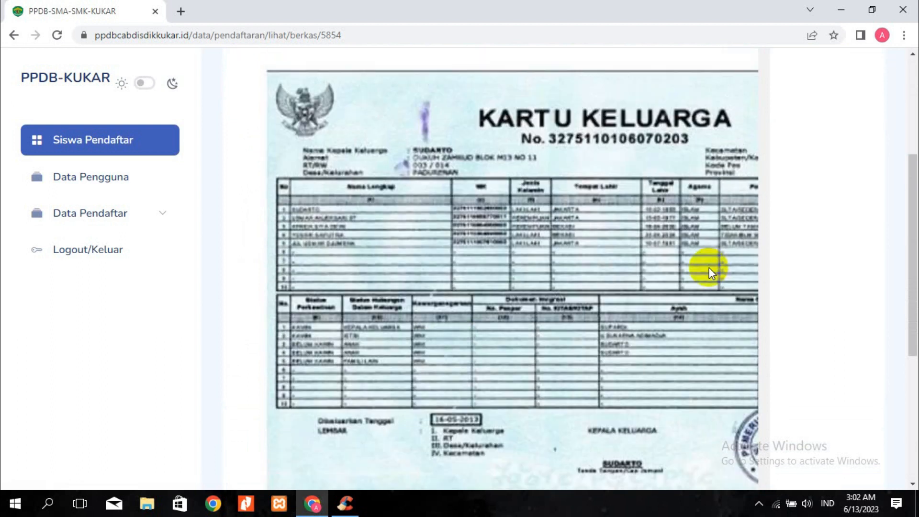
scroll(708, 267, up, 3)
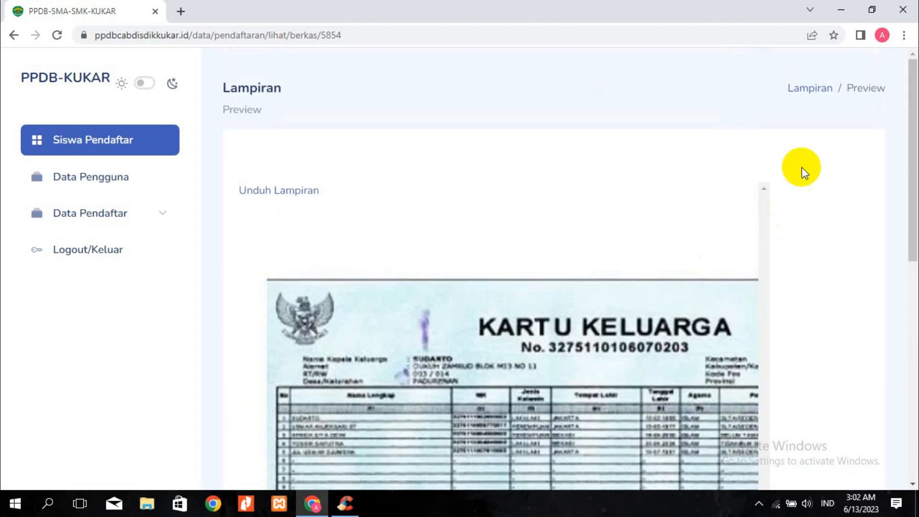
click(811, 90)
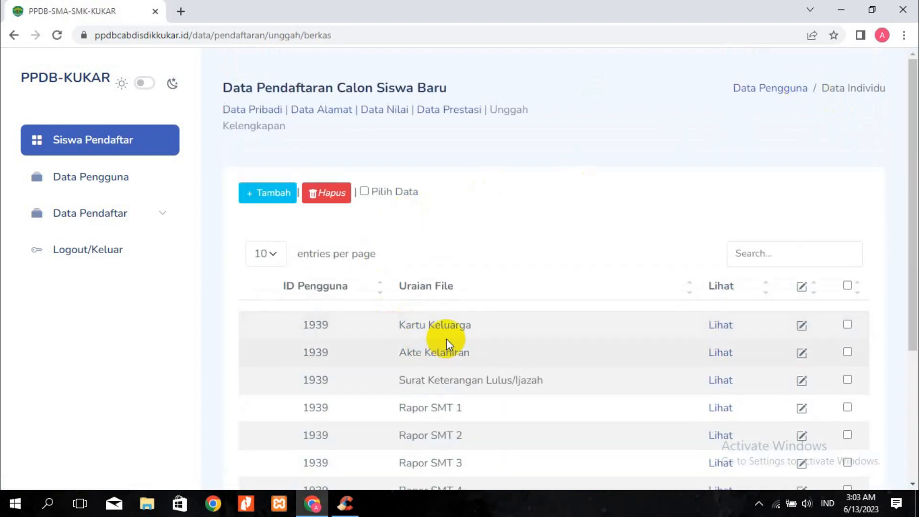
Expand Data Pendaftar in the sidebar and open Pendaftaran SMA
scroll(453, 330, down, 4)
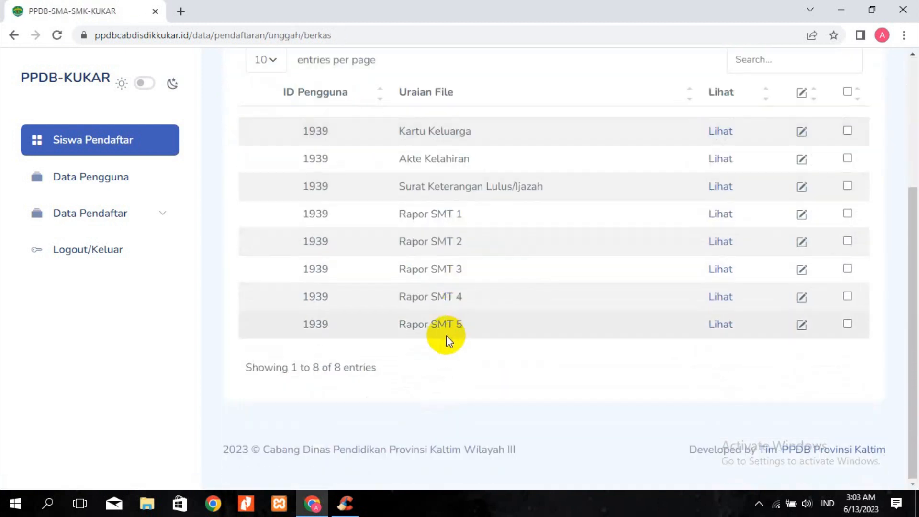
scroll(446, 335, up, 4)
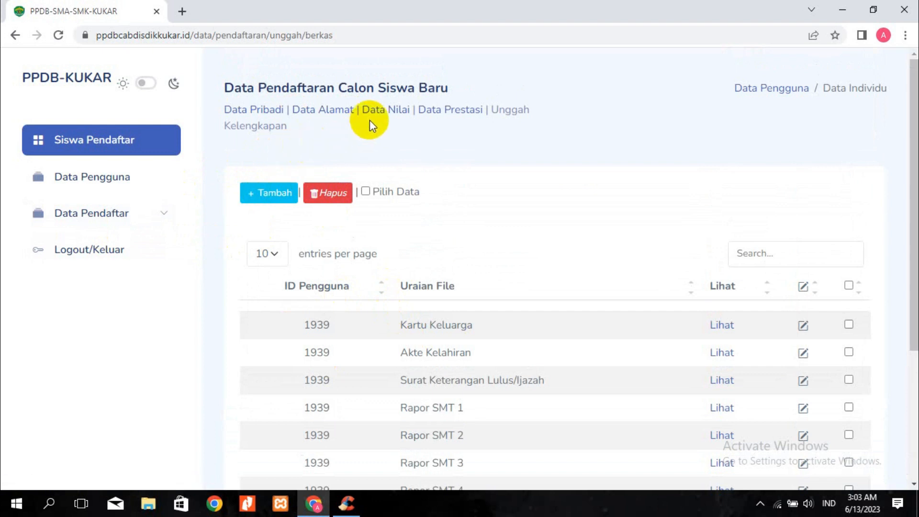
click(121, 224)
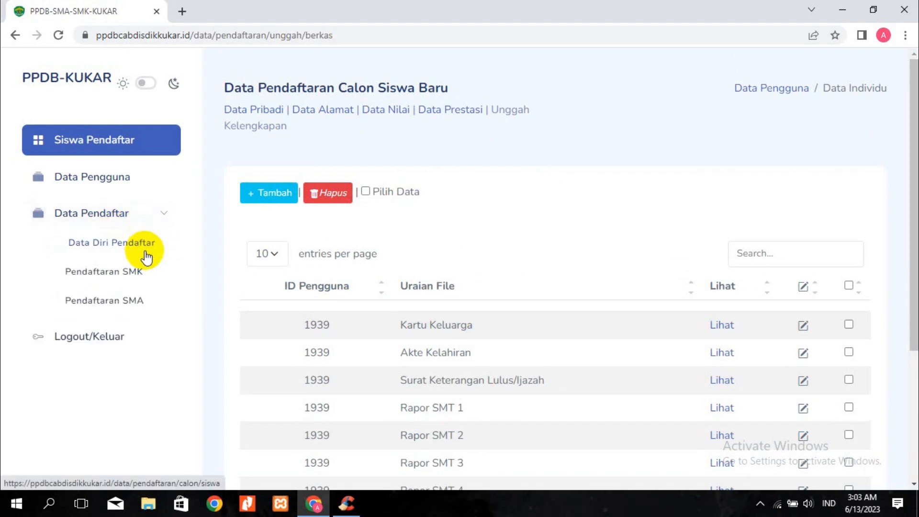
click(134, 299)
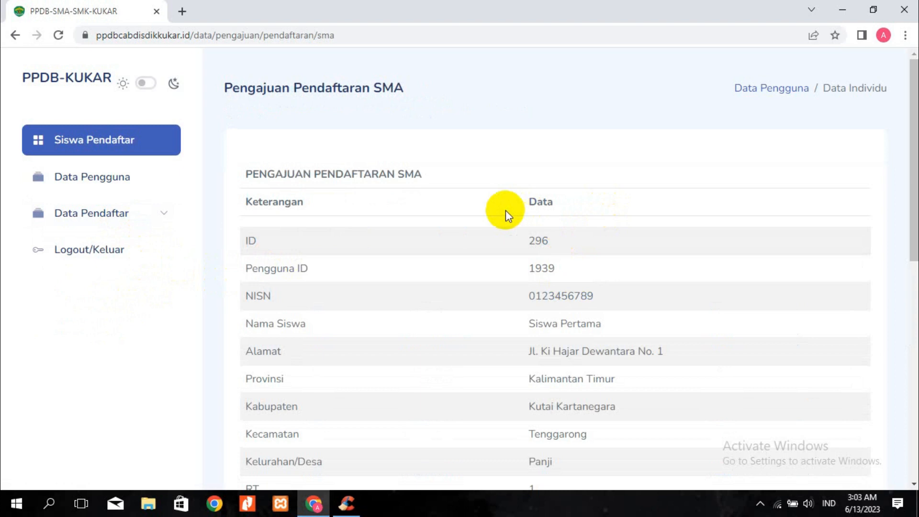
Choose Prestasi as the Jalur Pendaftaran for SMA Negeri 1 Tenggarong
scroll(478, 216, down, 4)
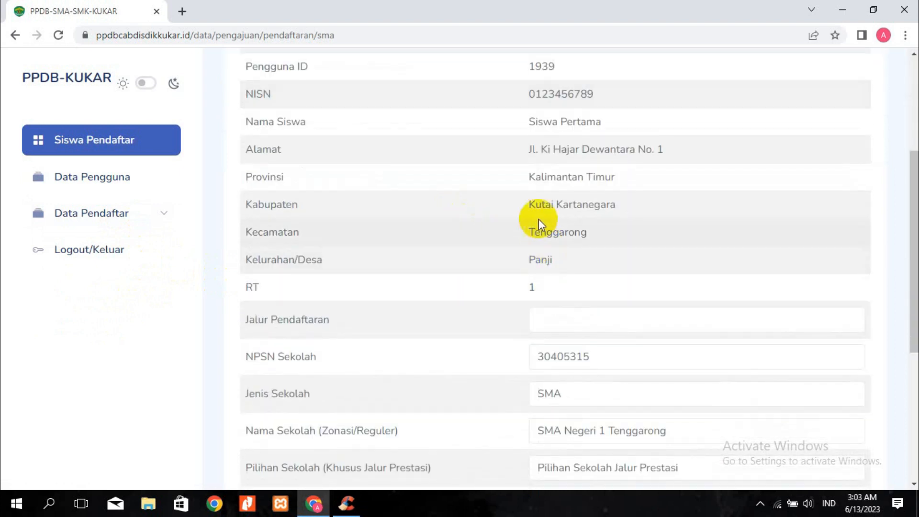
click(544, 317)
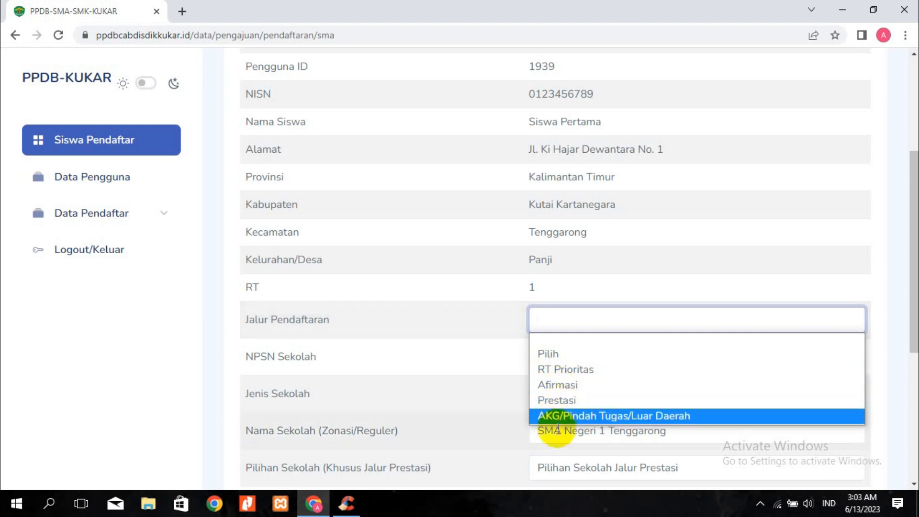
click(432, 371)
scroll(556, 359, down, 1)
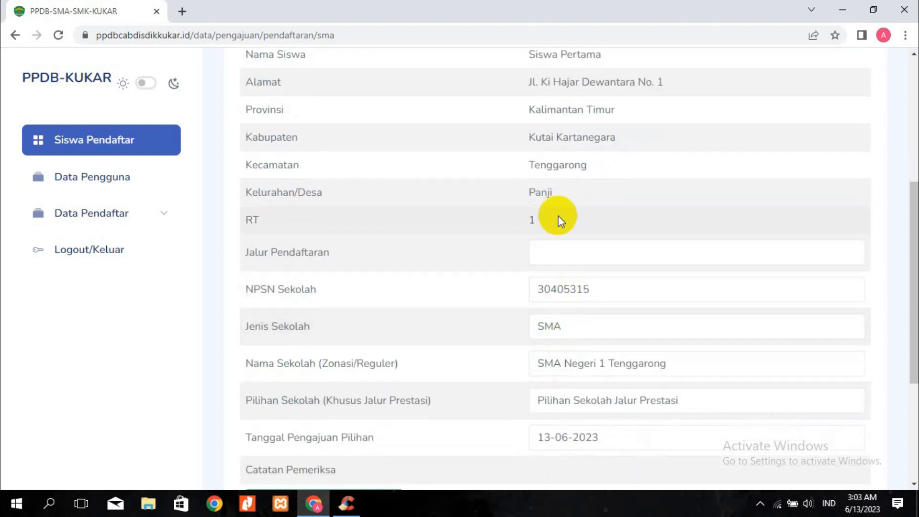
click(555, 241)
click(556, 333)
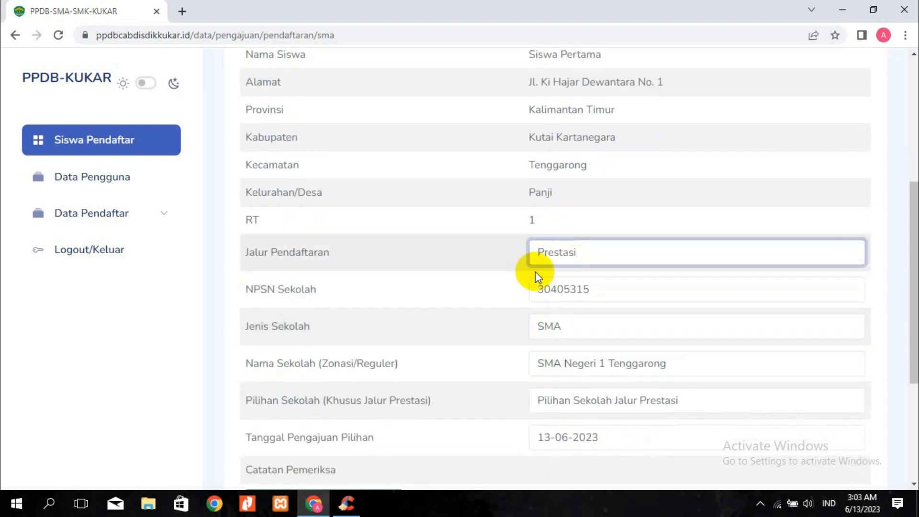
scroll(554, 181, up, 3)
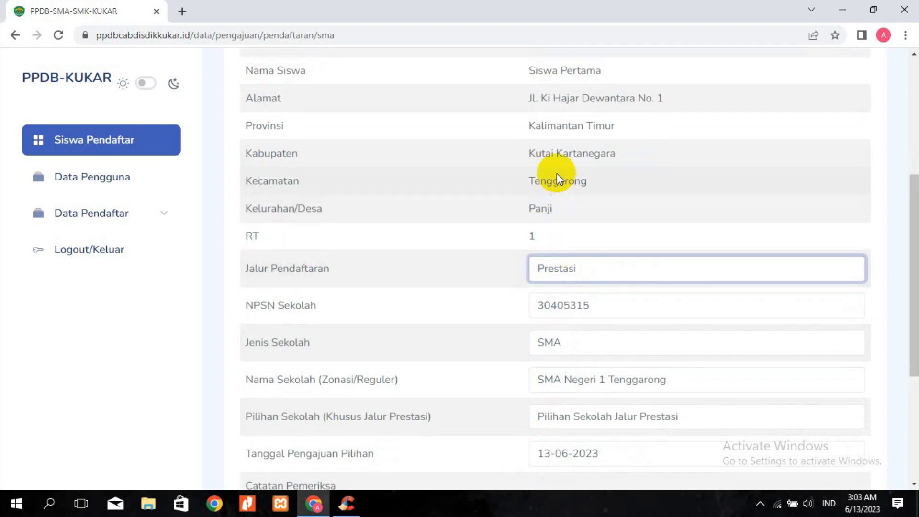
drag(566, 355, 242, 161)
click(406, 189)
scroll(353, 272, up, 2)
scroll(353, 272, up, 1)
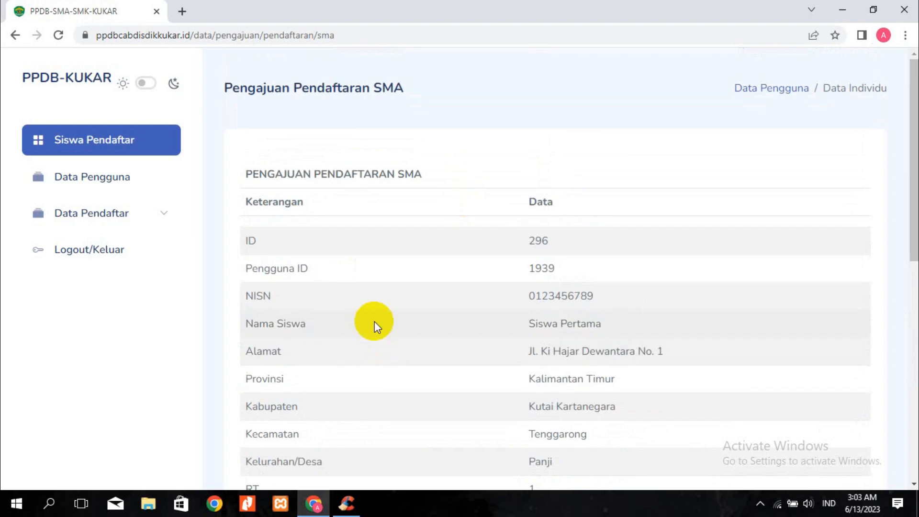
click(123, 221)
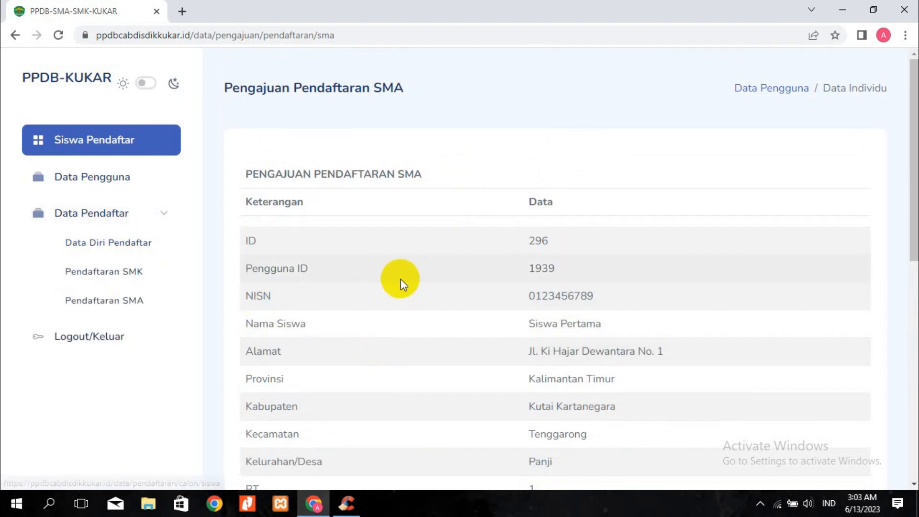
scroll(519, 328, down, 8)
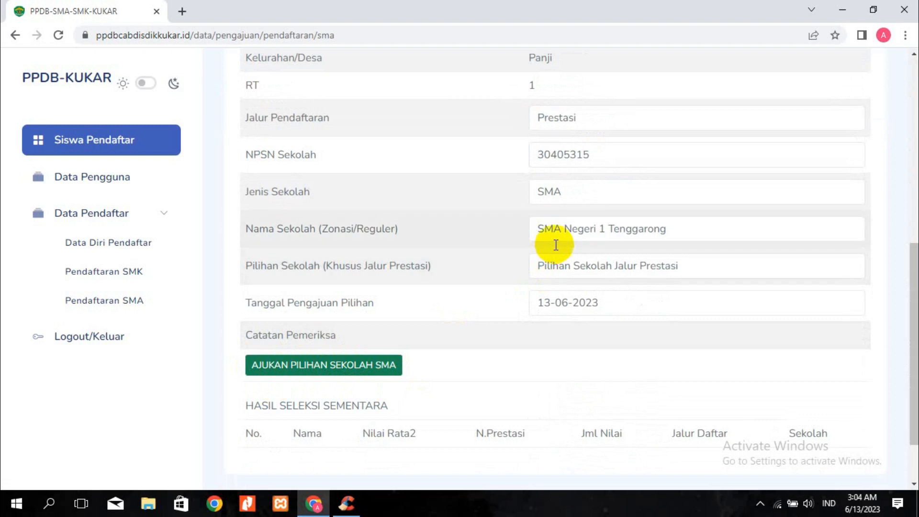
click(566, 195)
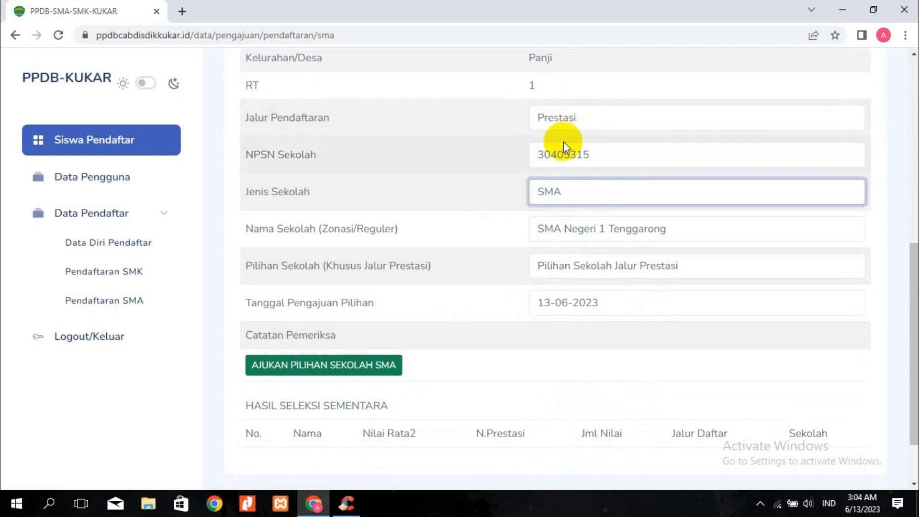
scroll(563, 143, up, 3)
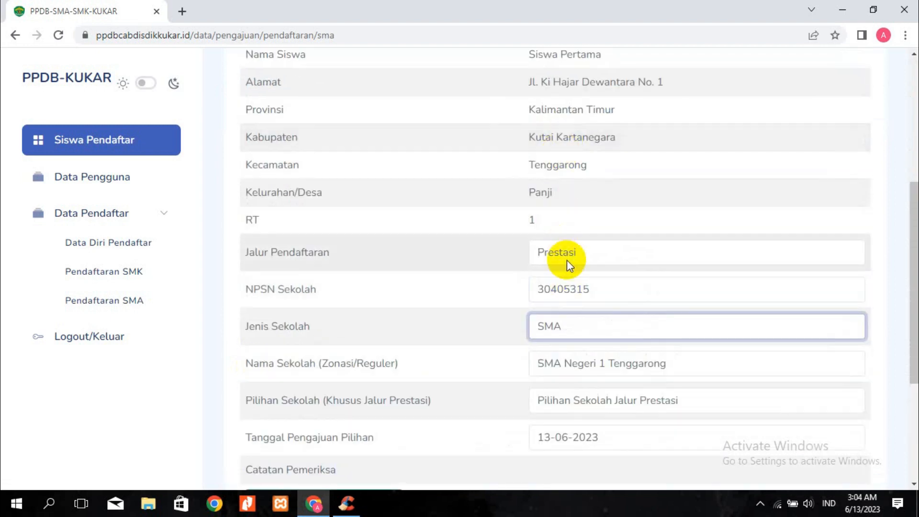
scroll(554, 378, down, 1)
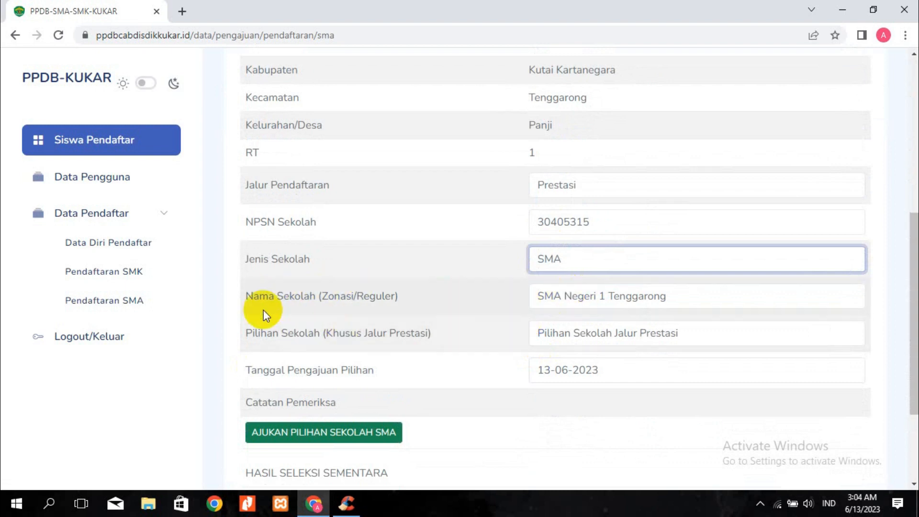
drag(247, 296, 435, 294)
drag(538, 296, 703, 293)
scroll(653, 259, up, 1)
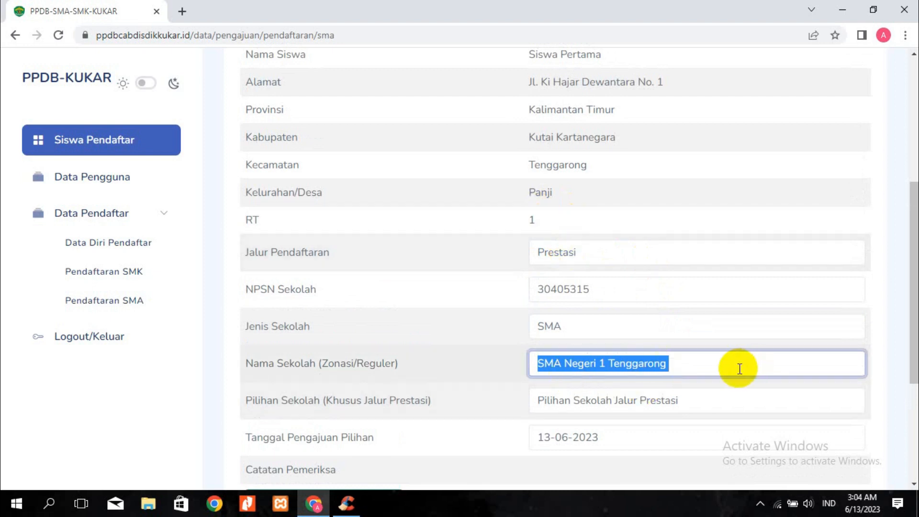
click(686, 359)
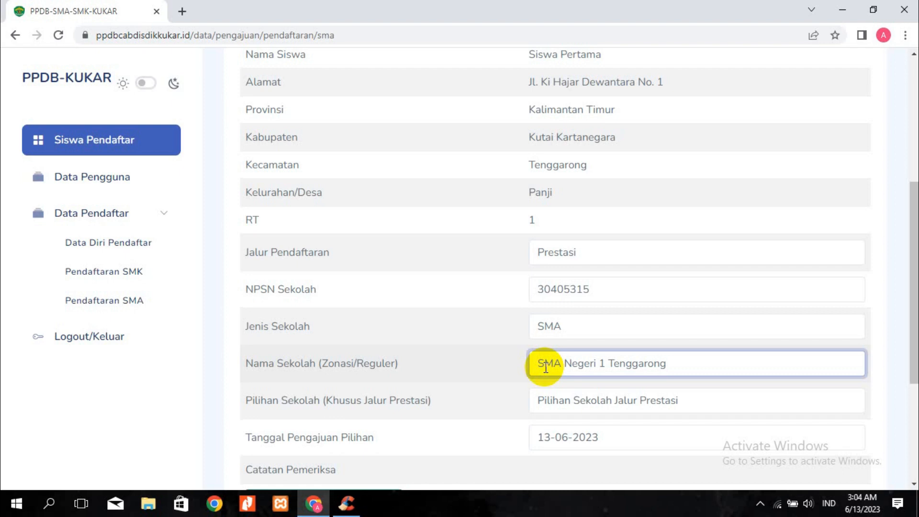
Pick SMA NEGERI 2 TENGGARONG as the Prestasi school choice
click(545, 399)
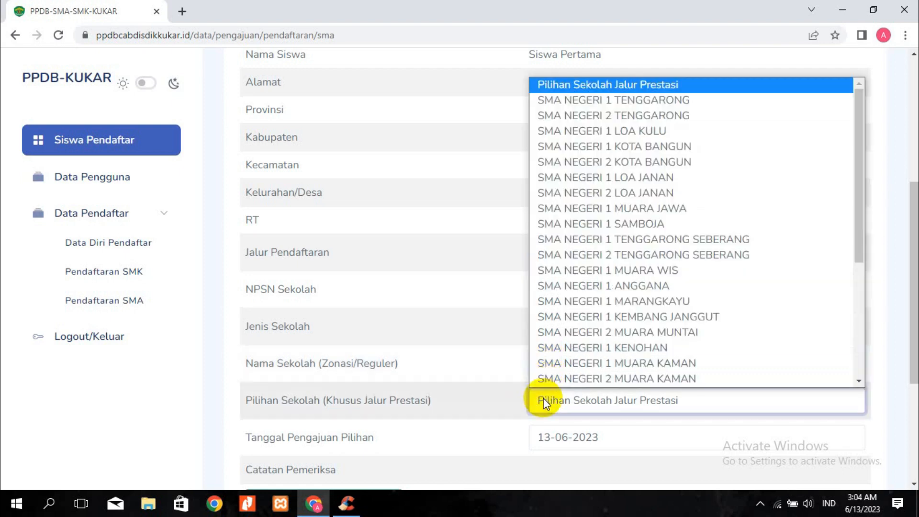
click(589, 115)
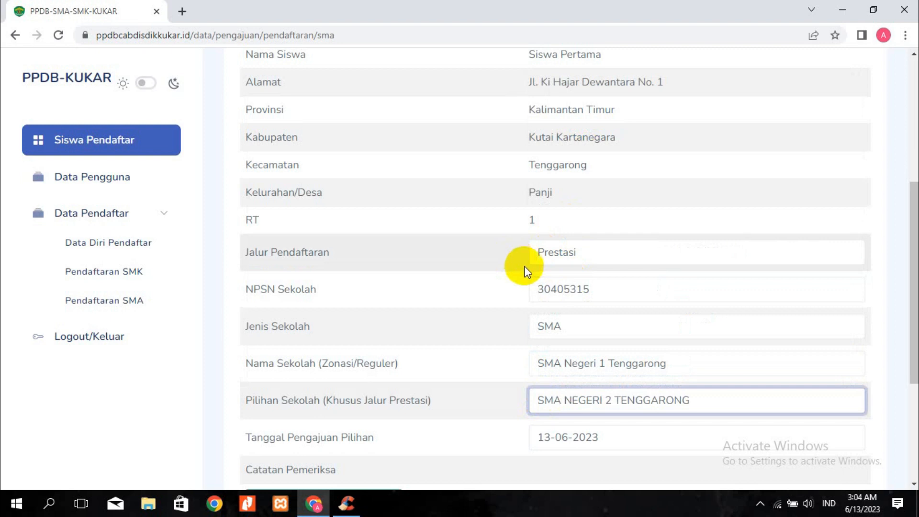
click(246, 363)
drag(246, 364, 529, 365)
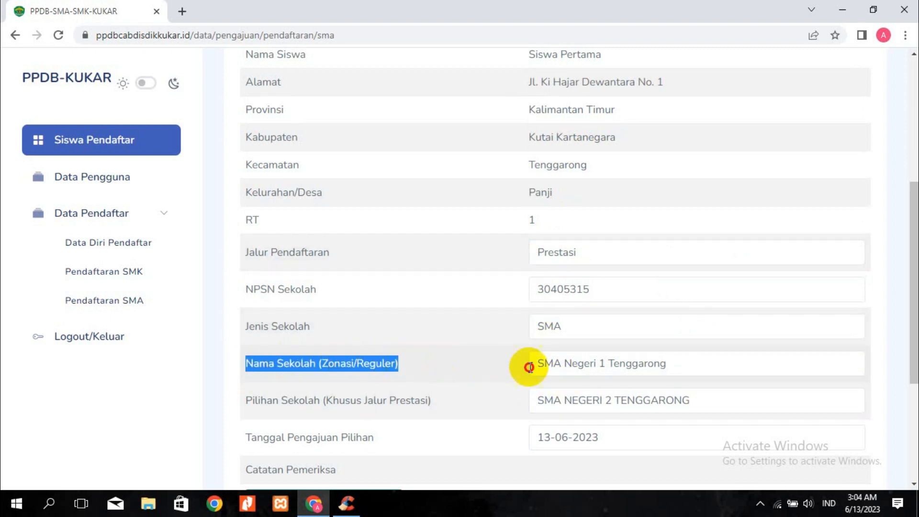
click(693, 366)
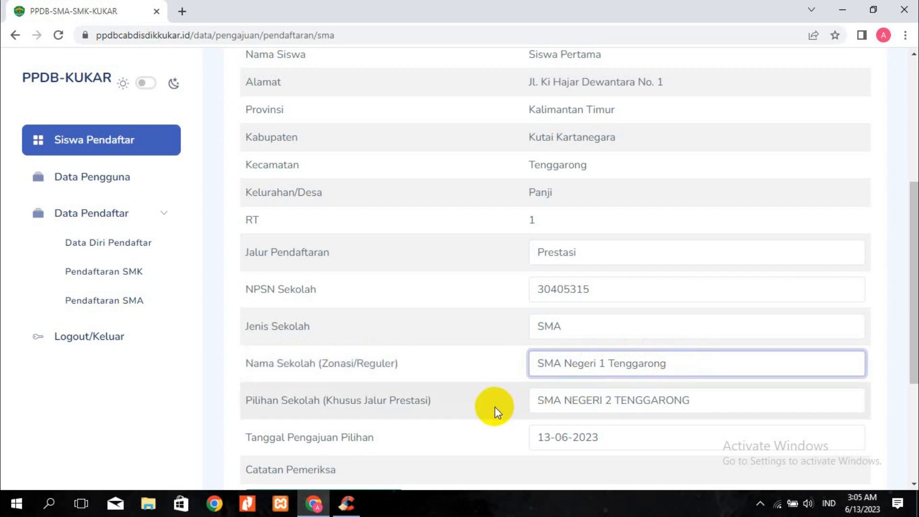
scroll(637, 406, down, 1)
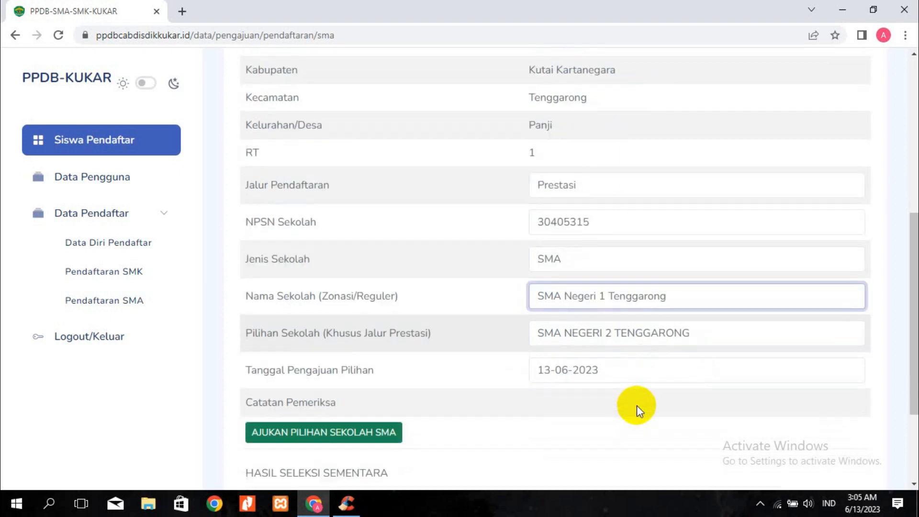
Change the Prestasi school choice to SMA NEGERI 1 TENGGARONG
click(631, 335)
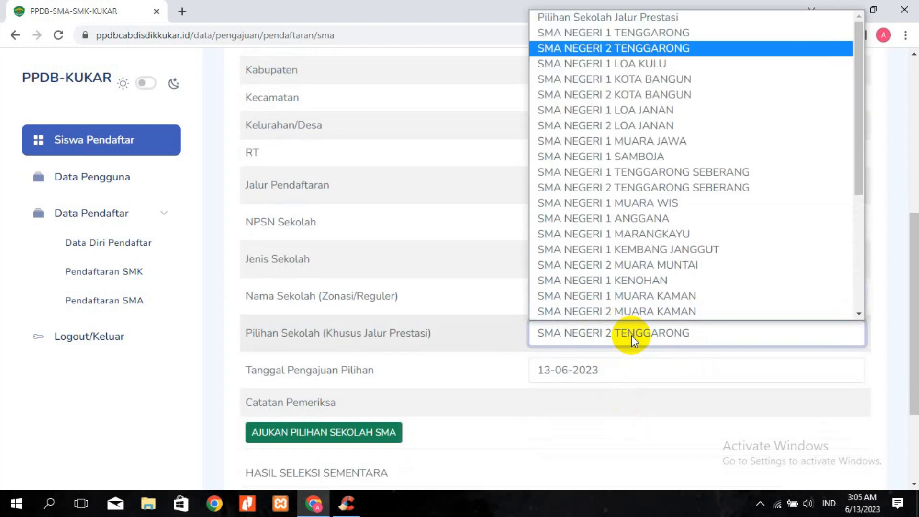
click(598, 34)
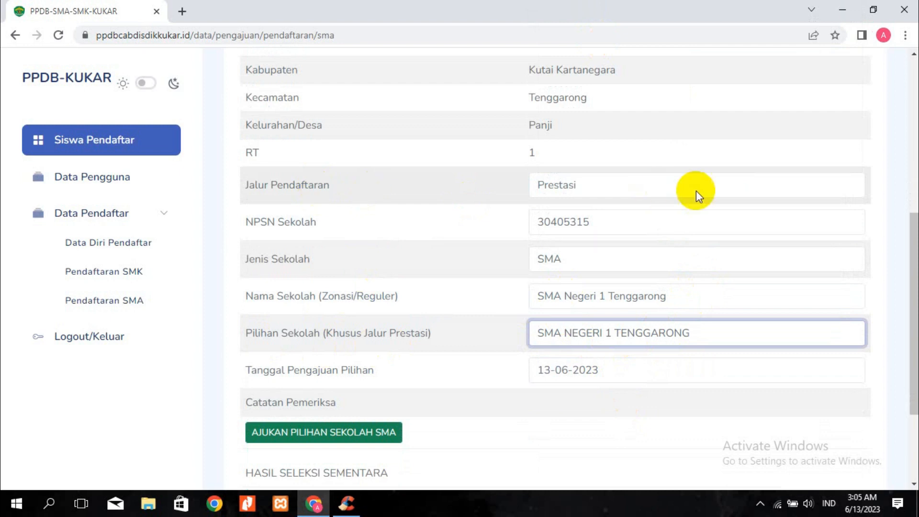
drag(252, 335, 496, 333)
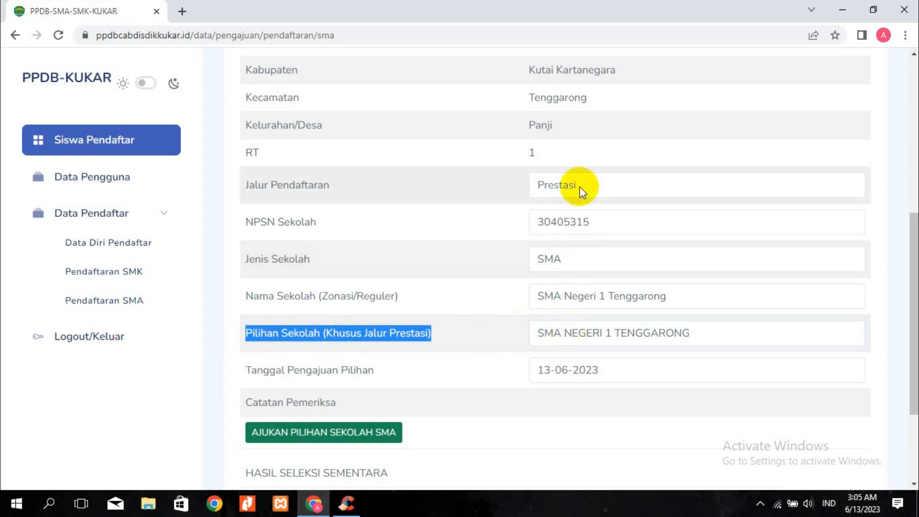
click(561, 331)
click(602, 16)
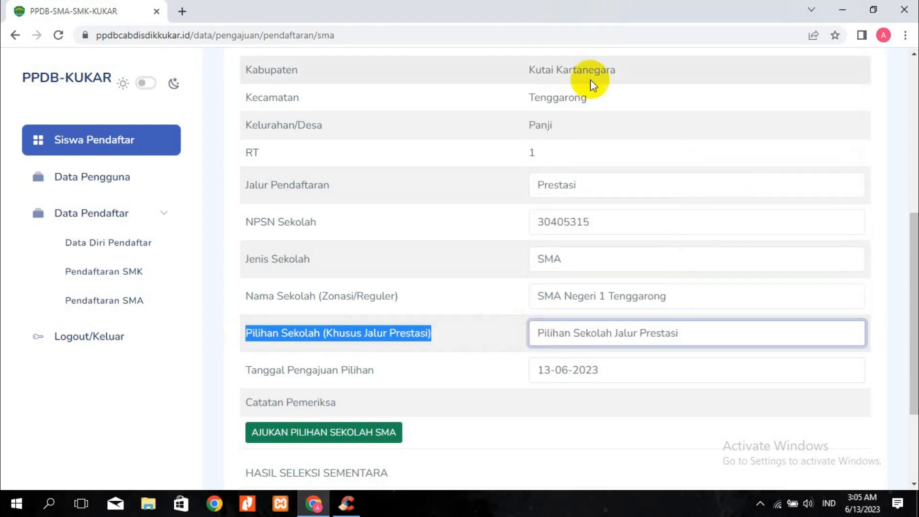
click(575, 188)
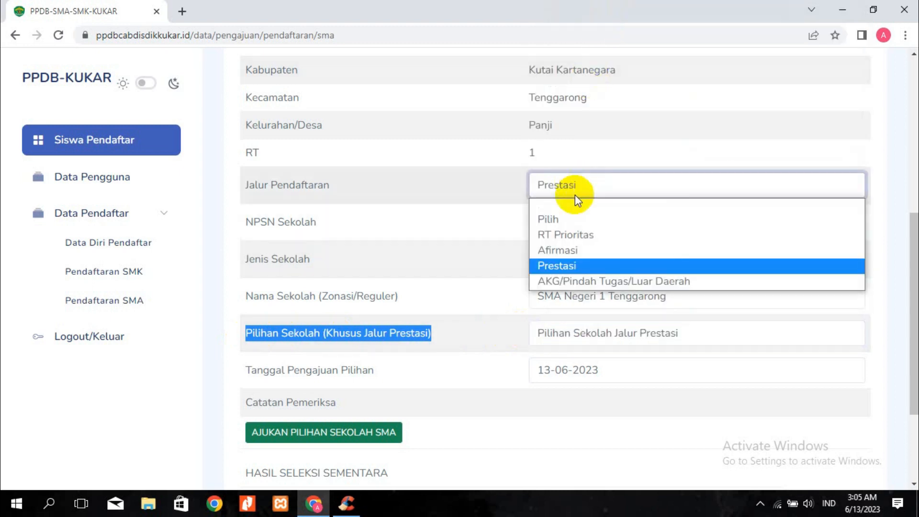
click(571, 235)
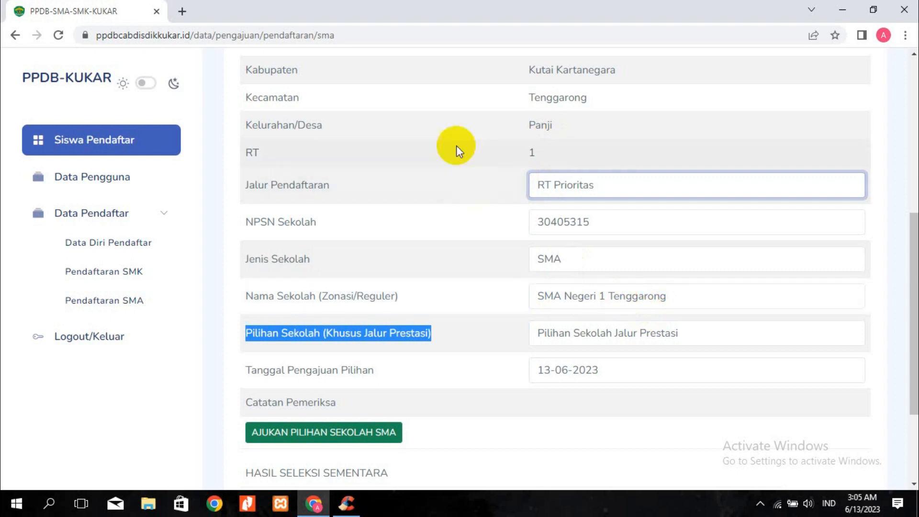
click(570, 182)
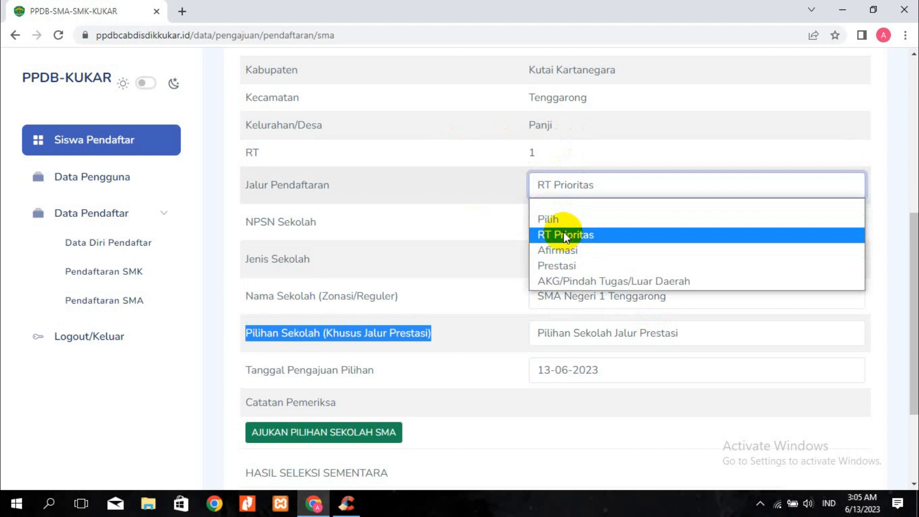
click(564, 281)
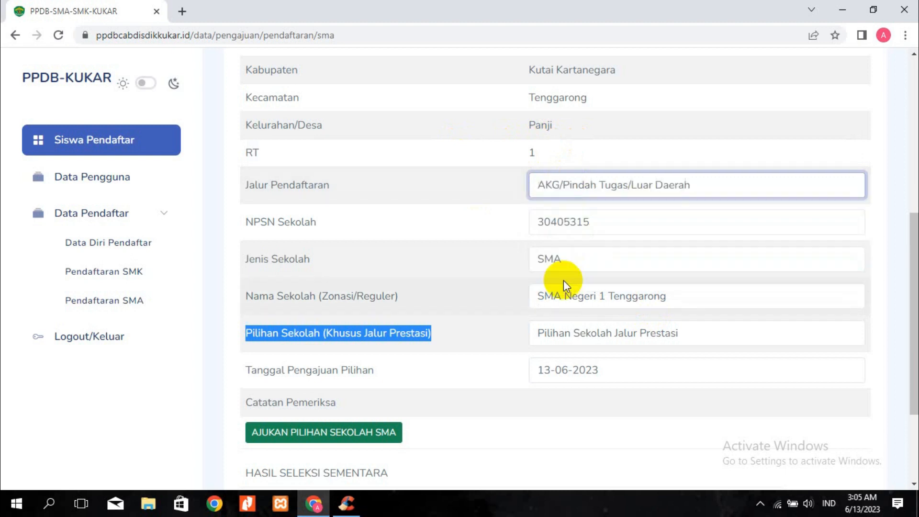
click(582, 297)
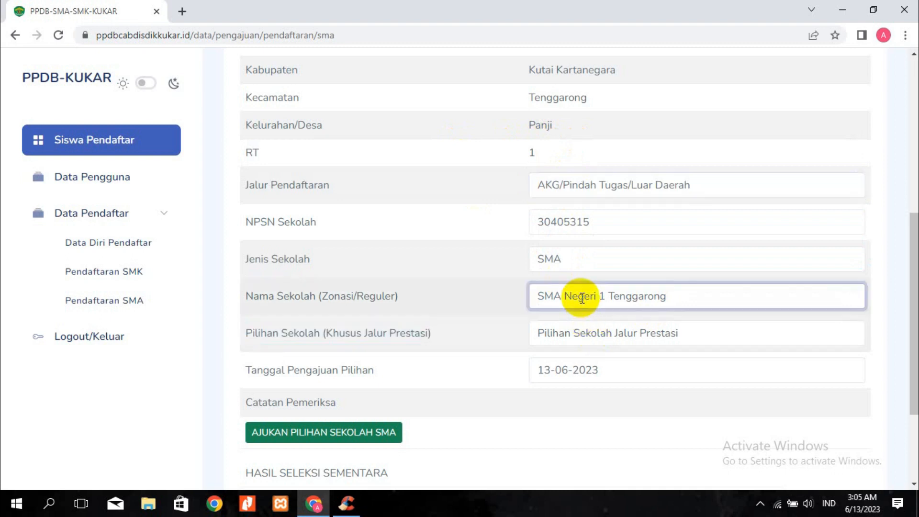
click(590, 334)
click(590, 334)
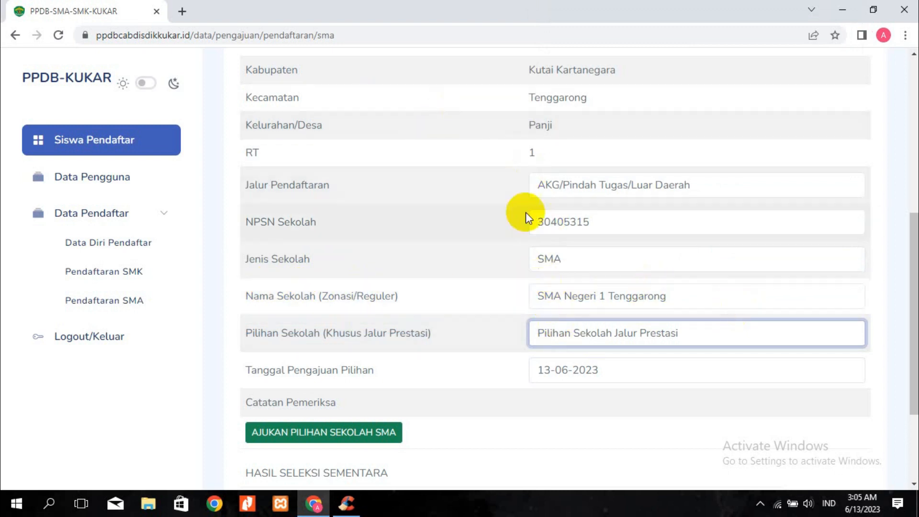
click(560, 186)
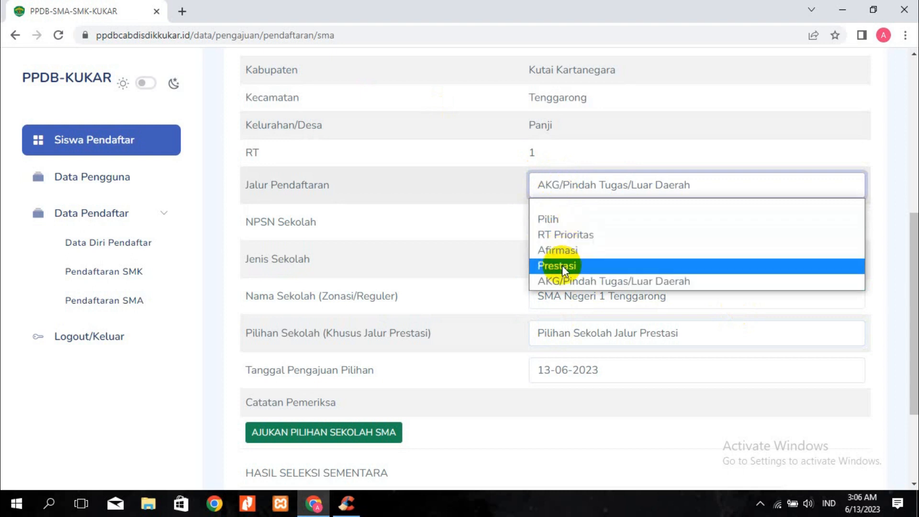
click(564, 251)
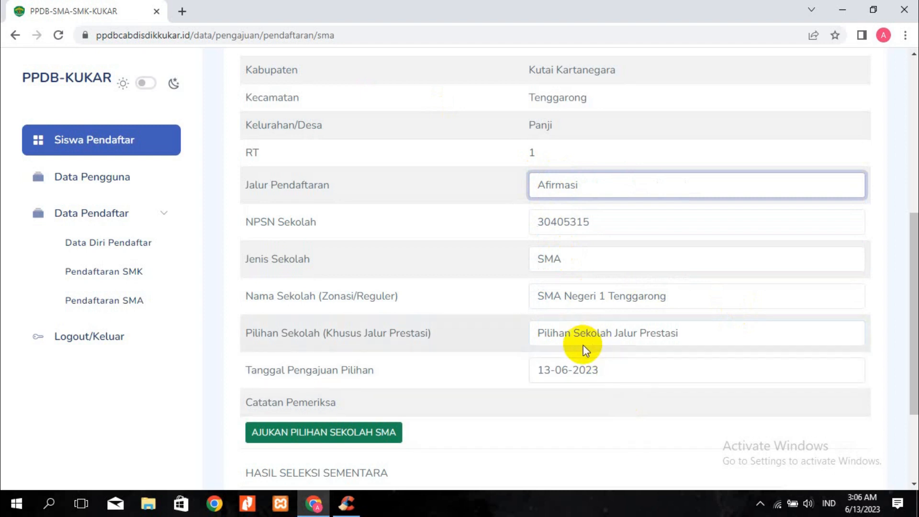
click(584, 183)
click(575, 267)
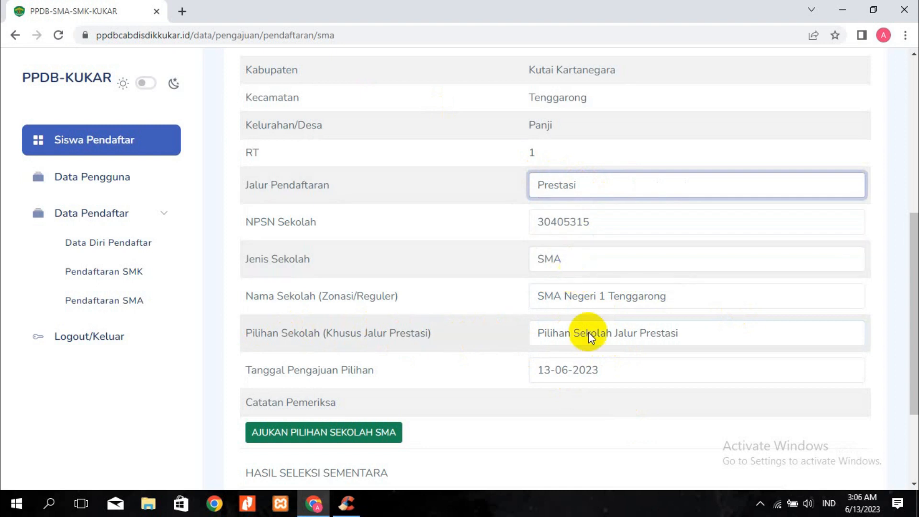
click(590, 337)
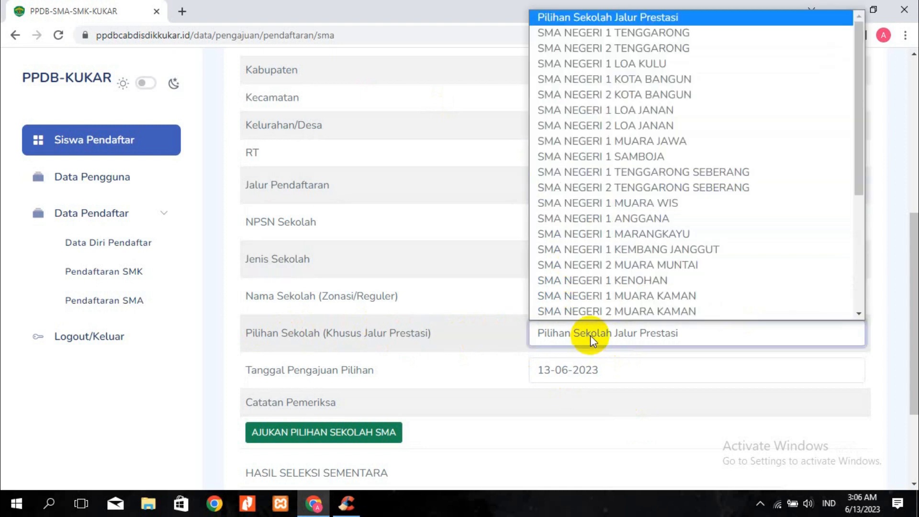
click(607, 34)
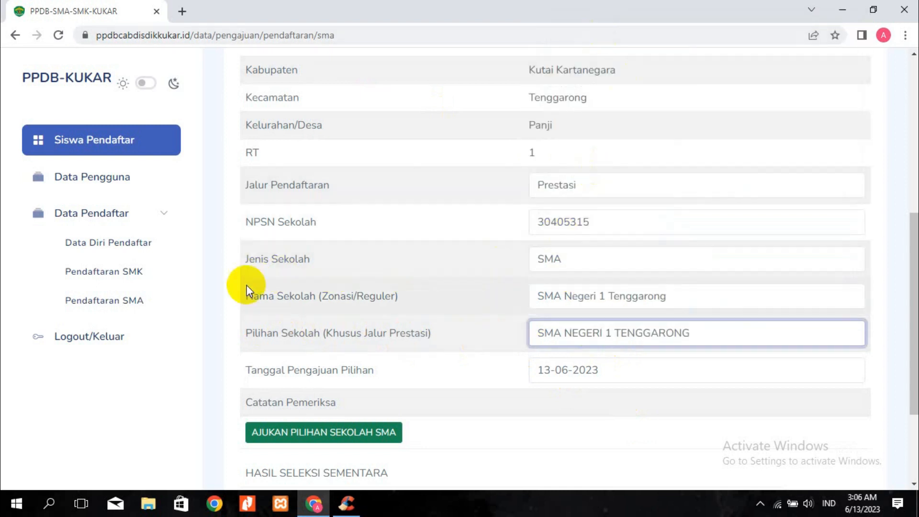
drag(266, 299, 570, 293)
click(634, 297)
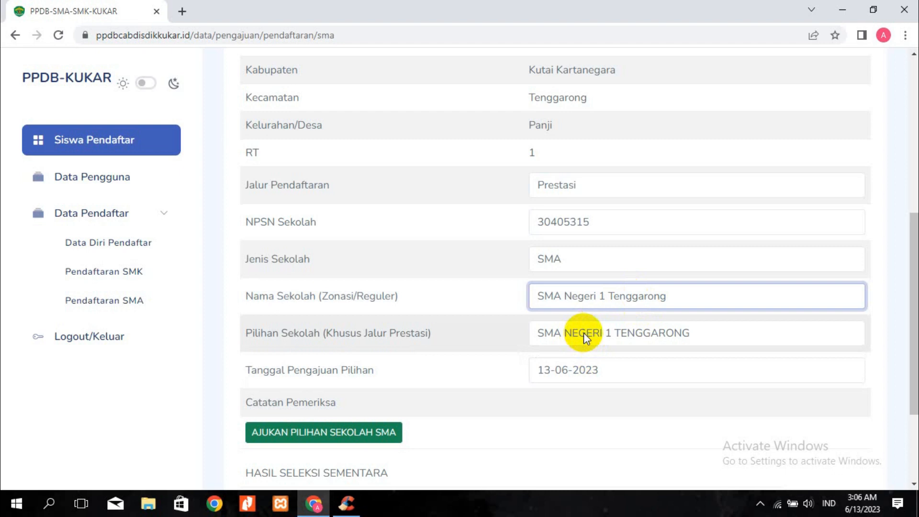
scroll(434, 362, down, 3)
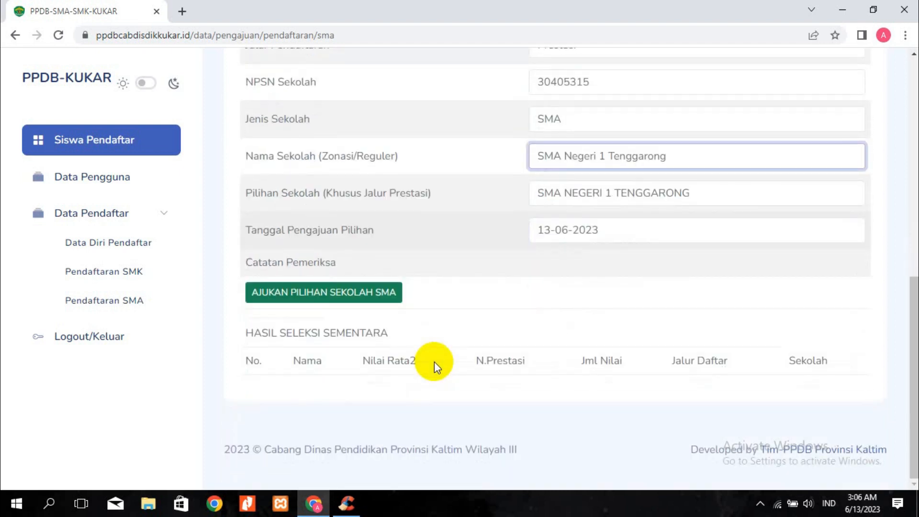
scroll(435, 361, up, 2)
scroll(476, 235, up, 5)
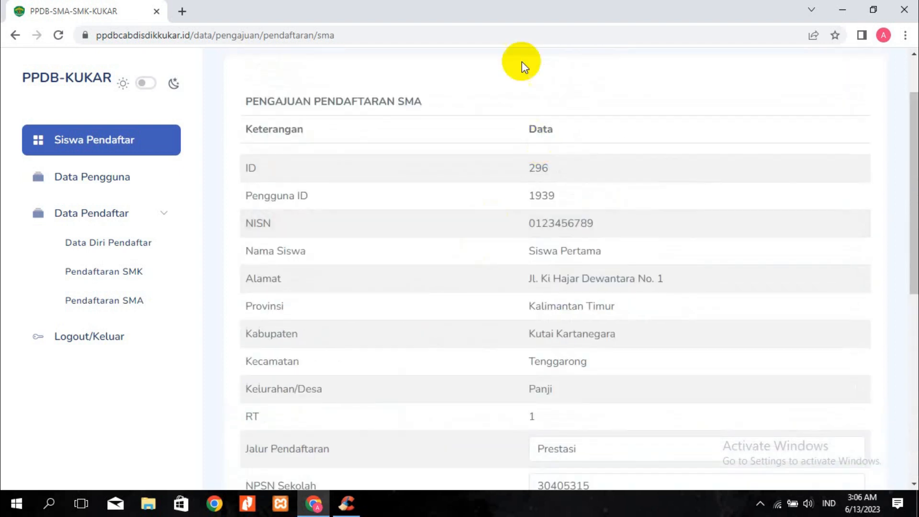
scroll(527, 229, down, 2)
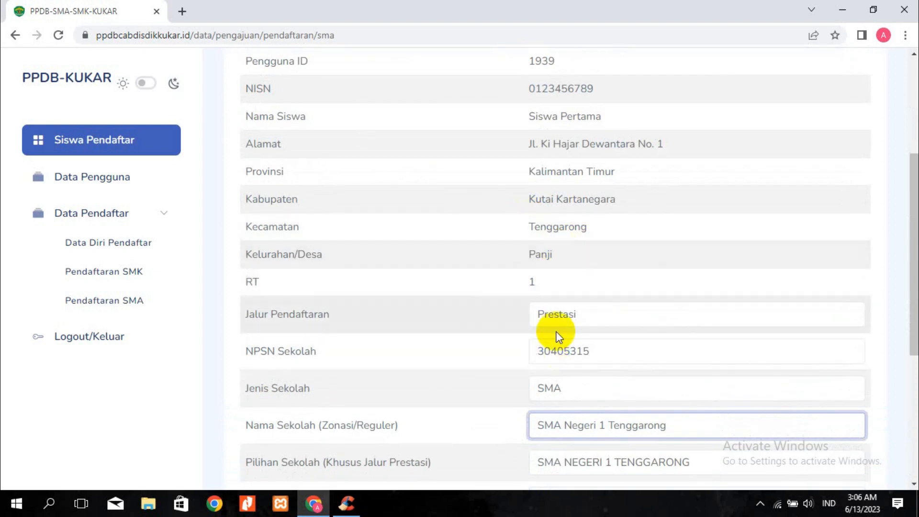
scroll(553, 444, down, 1)
scroll(378, 422, down, 3)
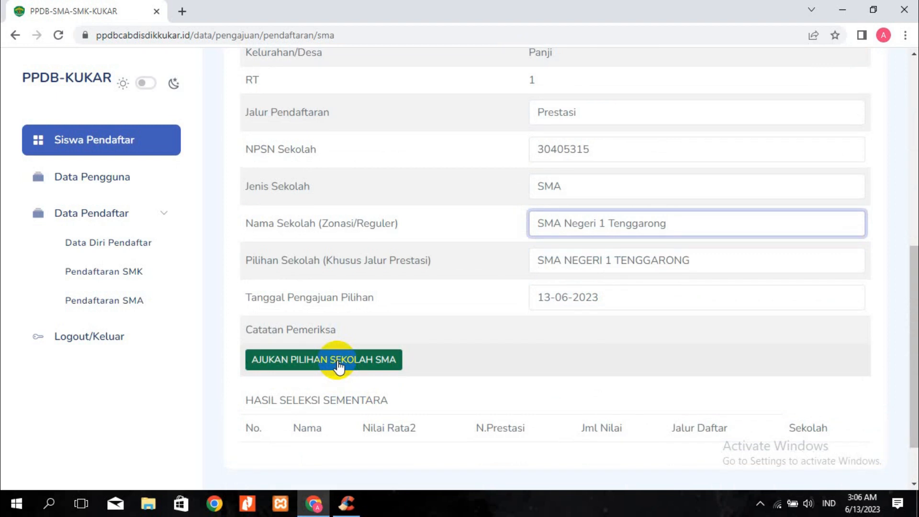
scroll(339, 378, down, 2)
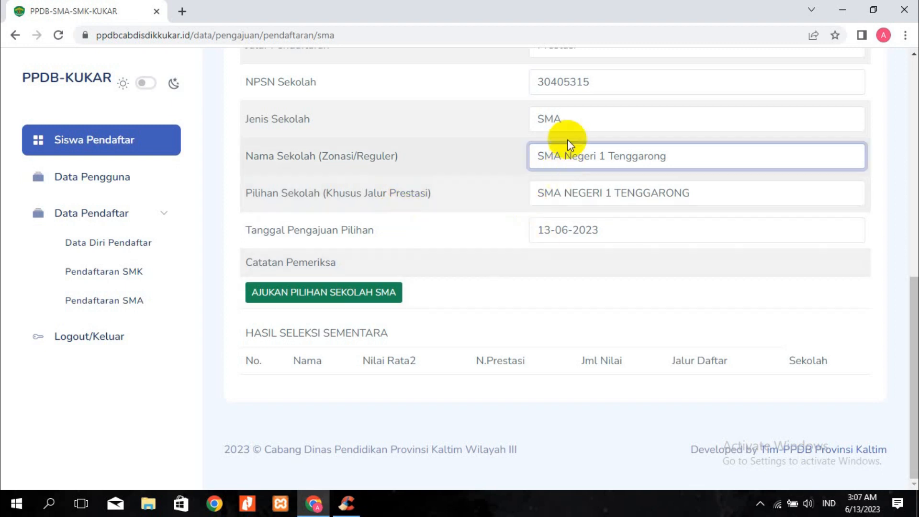
Go to the SMK registration form and set Jalur Pendaftaran to Prestasi
click(100, 278)
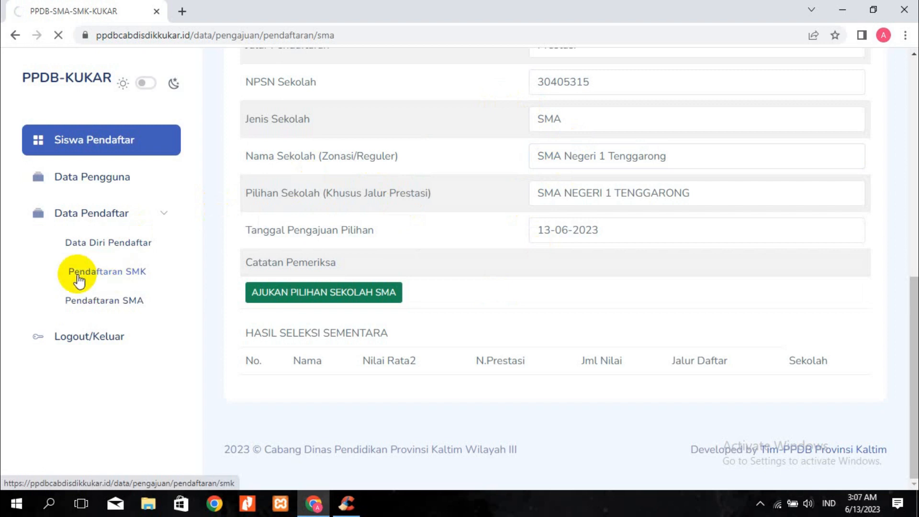
scroll(306, 298, up, 3)
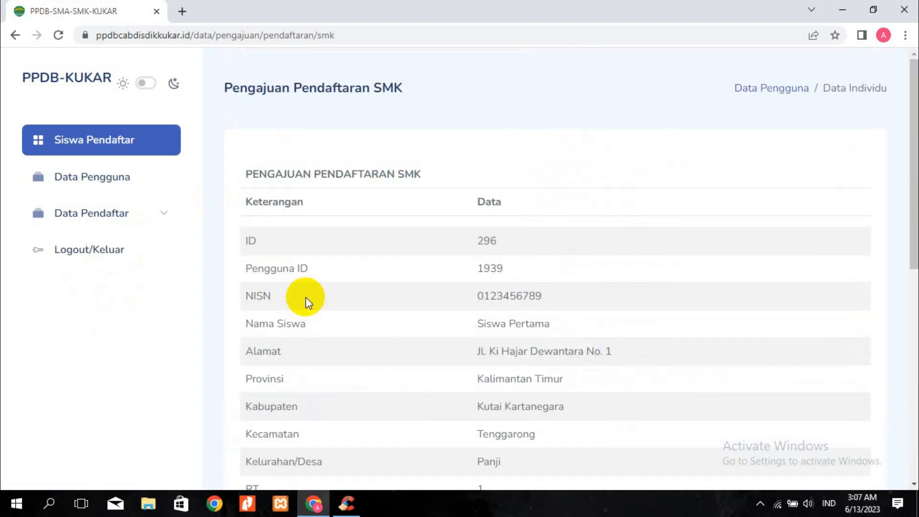
scroll(429, 271, down, 3)
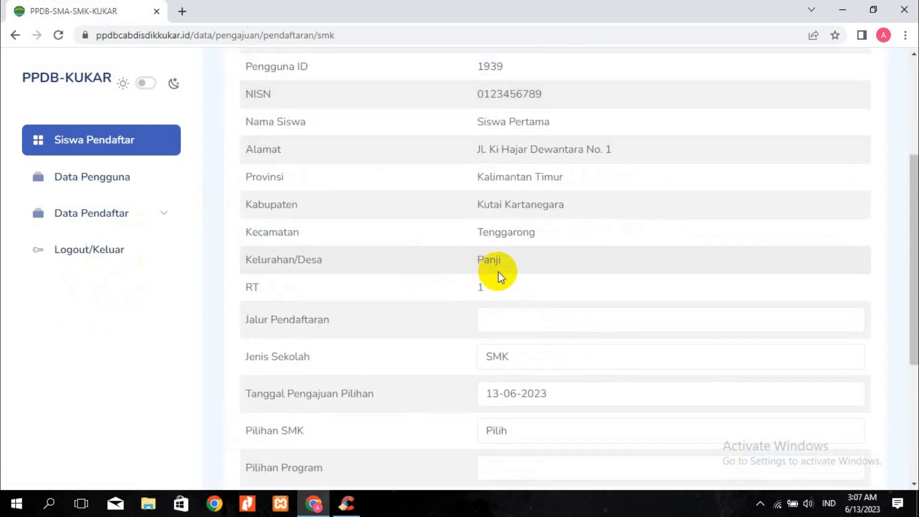
click(491, 327)
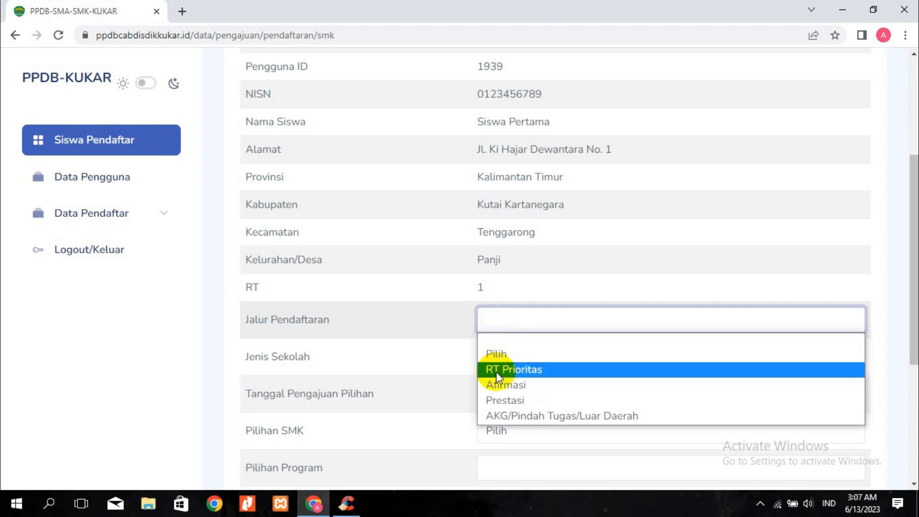
click(499, 402)
Choose SMK NEGERI 1 TENGGARONG and the Teknik Jaringan Komputer dan Telekomunikasi program
scroll(486, 369, down, 3)
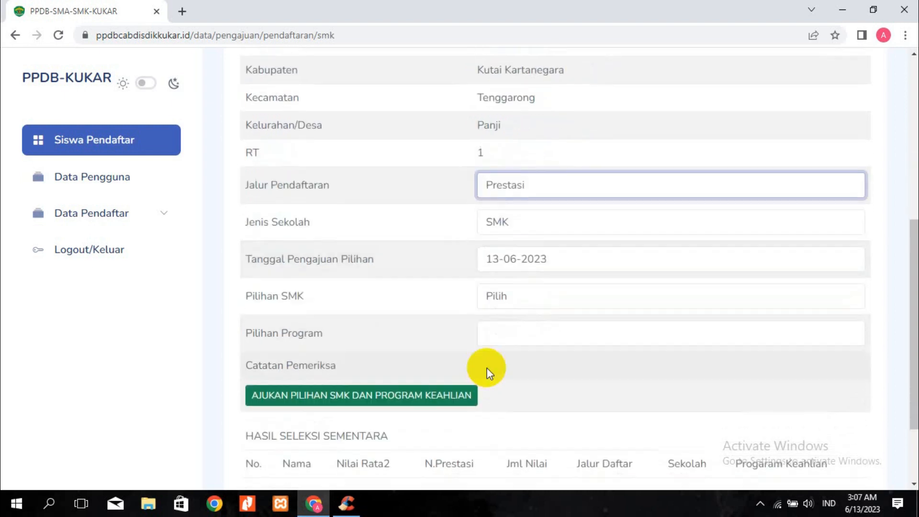
click(501, 291)
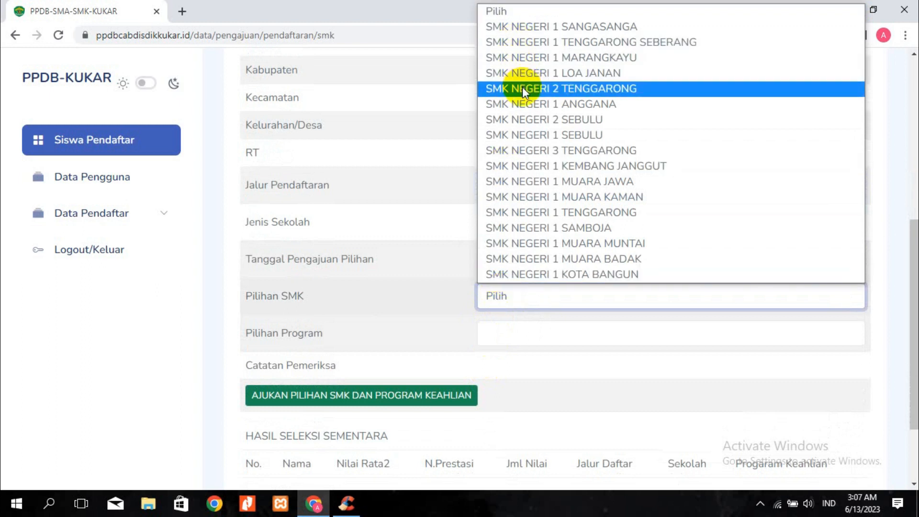
click(549, 214)
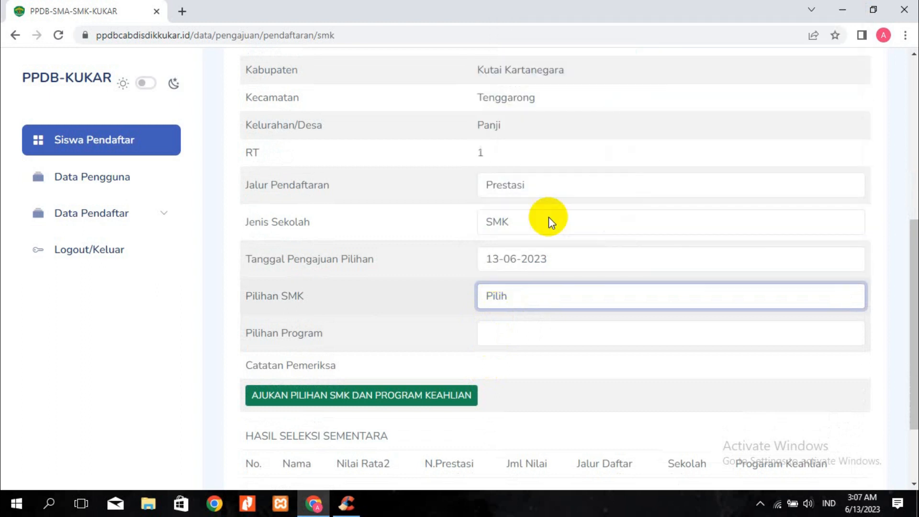
click(498, 341)
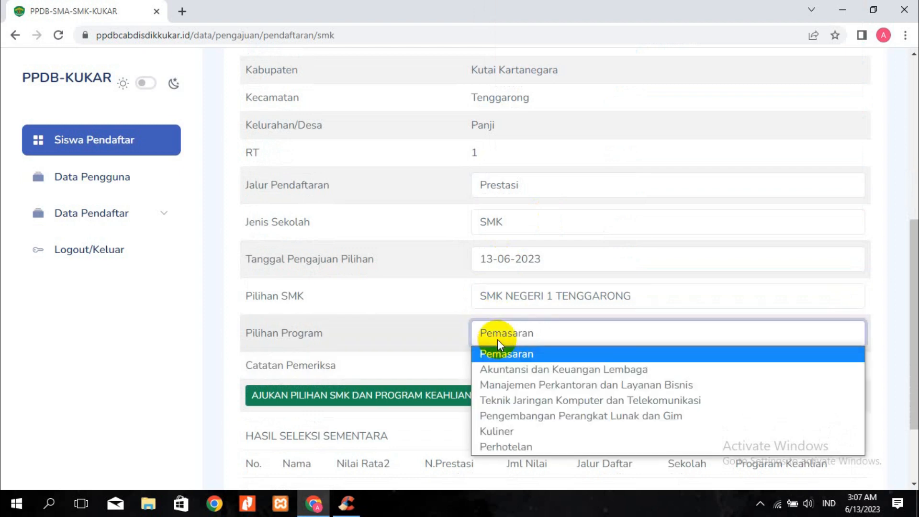
click(504, 404)
scroll(488, 330, down, 3)
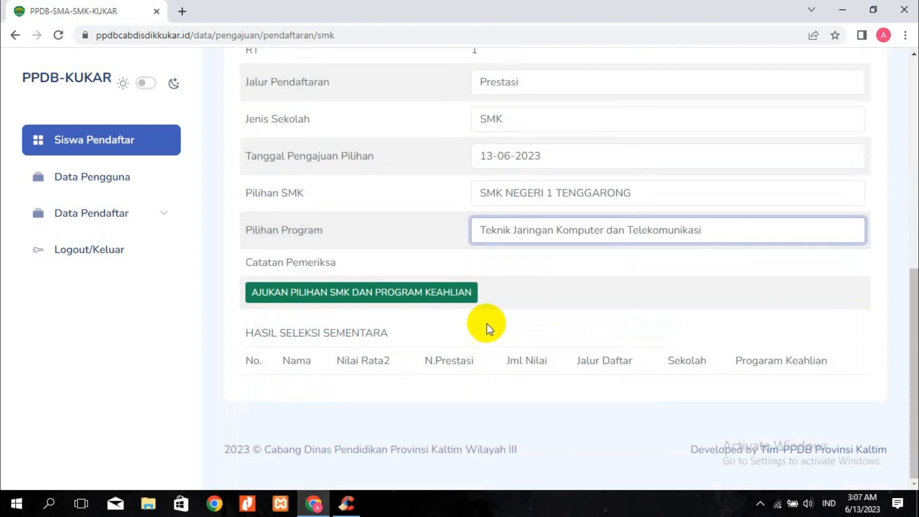
click(458, 262)
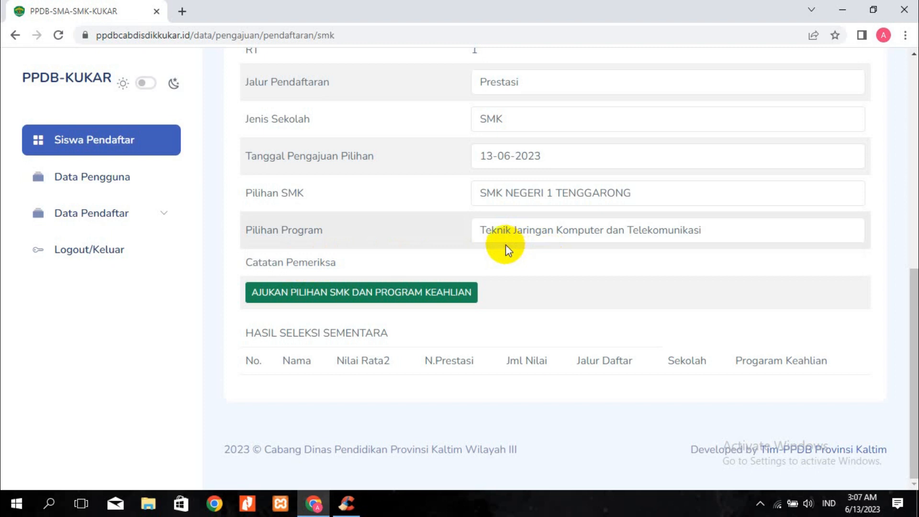
scroll(451, 131, up, 2)
scroll(451, 131, up, 4)
scroll(478, 165, down, 4)
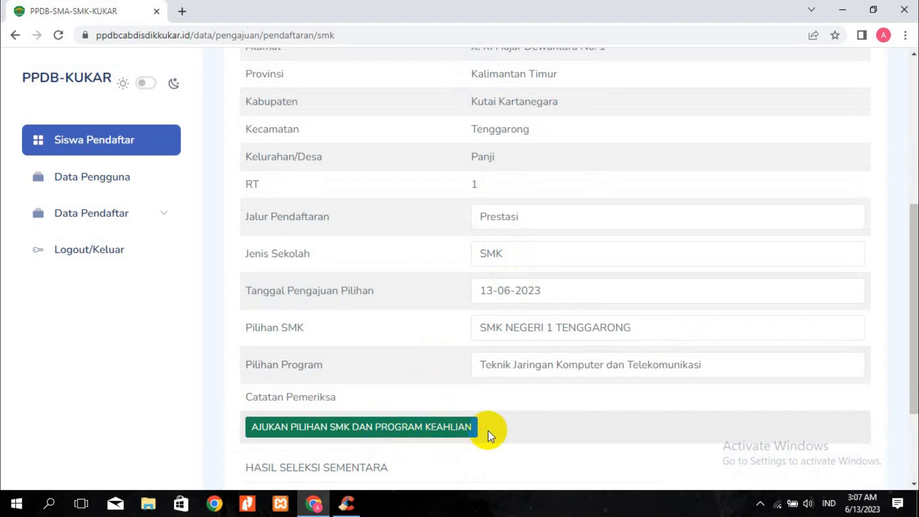
scroll(270, 206, up, 5)
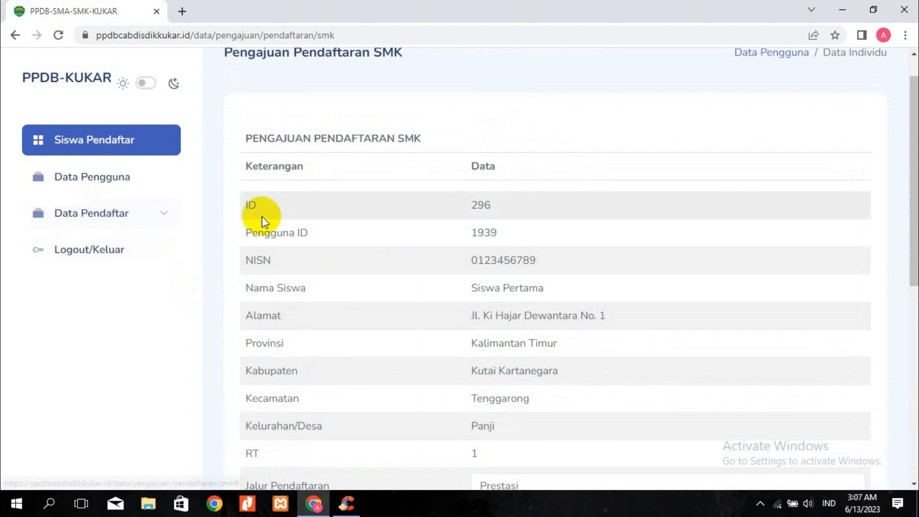
Go to Data Pendaftar > Pendaftaran SMA and set Jalur Pendaftaran to Prestasi
click(111, 216)
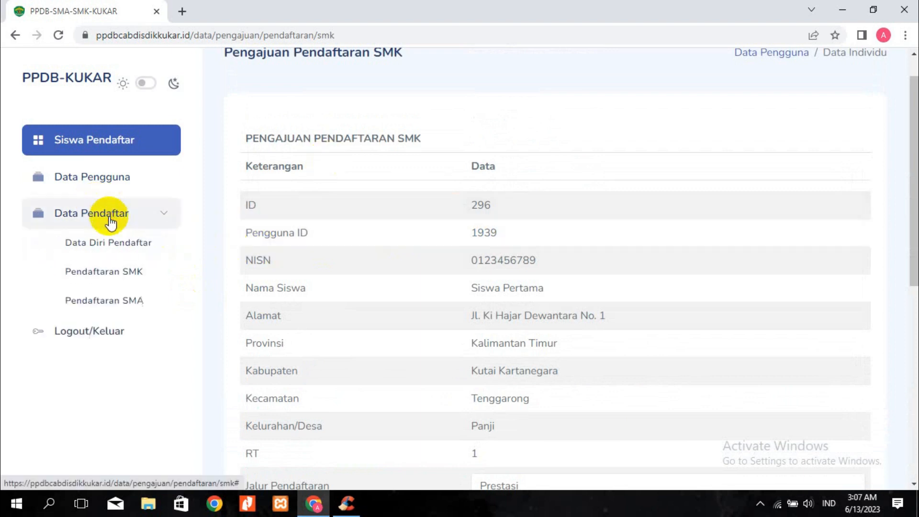
click(122, 301)
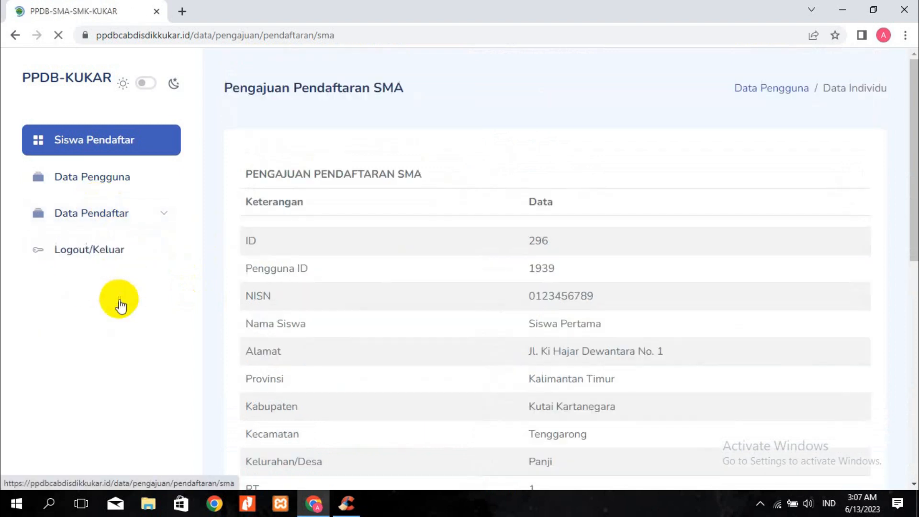
scroll(447, 303, down, 7)
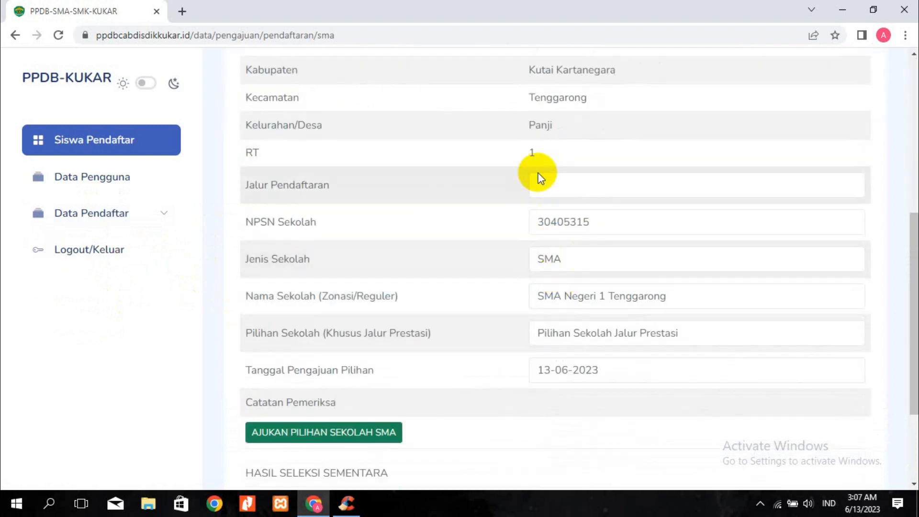
click(545, 182)
click(568, 266)
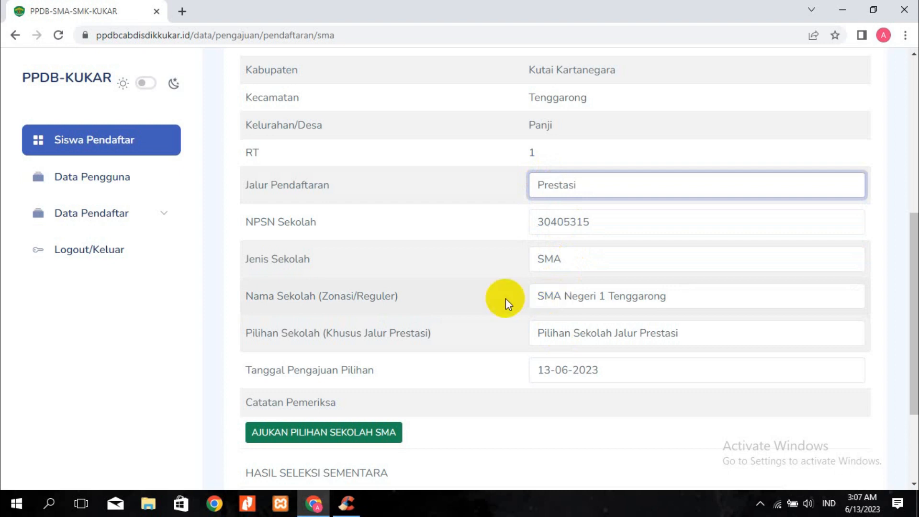
Pick SMA NEGERI 1 TENGGARONG as the Prestasi school choice and review the form
click(556, 337)
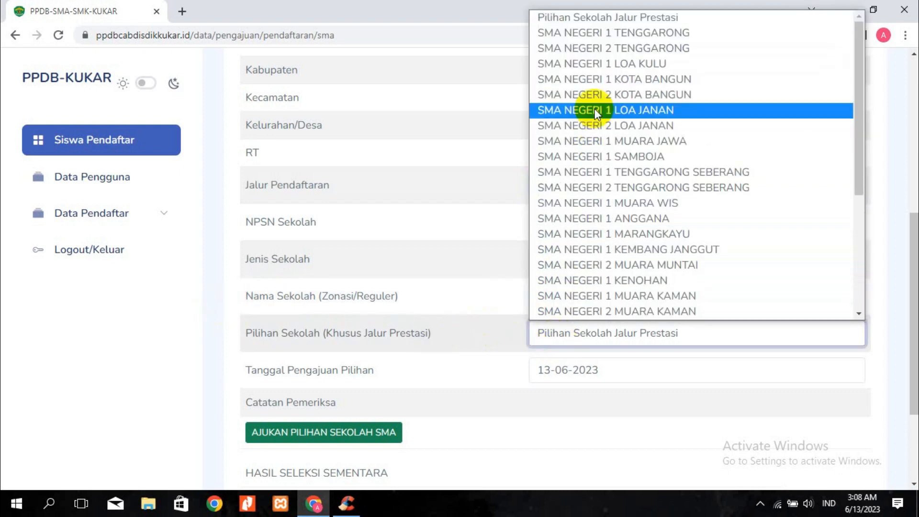
click(603, 36)
drag(247, 301, 646, 288)
click(695, 296)
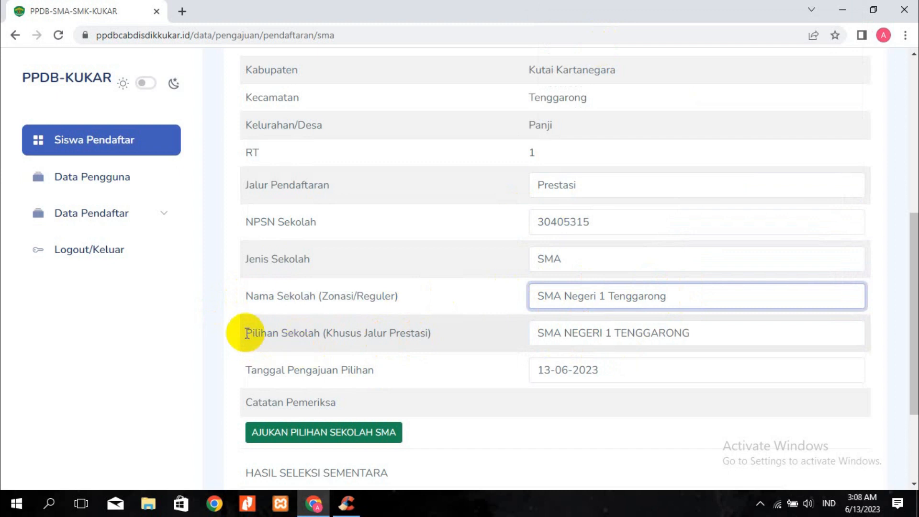
scroll(549, 336, down, 1)
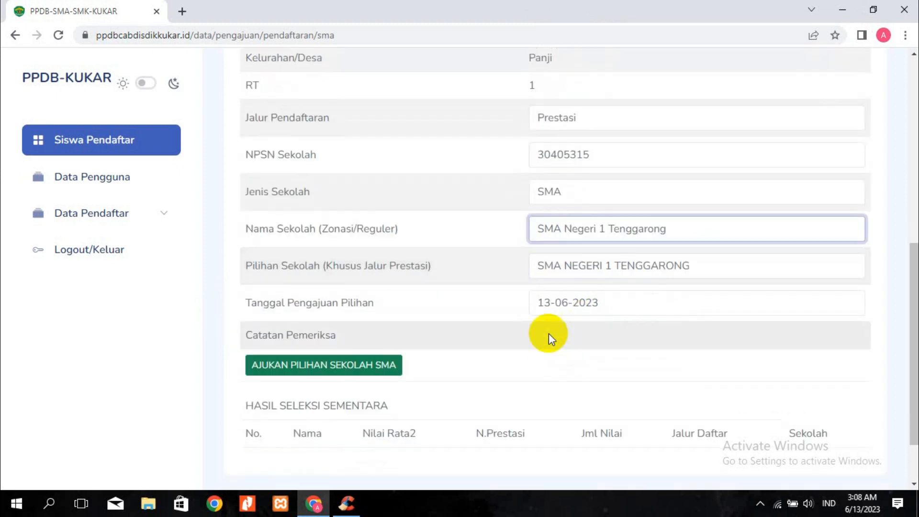
scroll(544, 311, up, 4)
scroll(479, 335, down, 2)
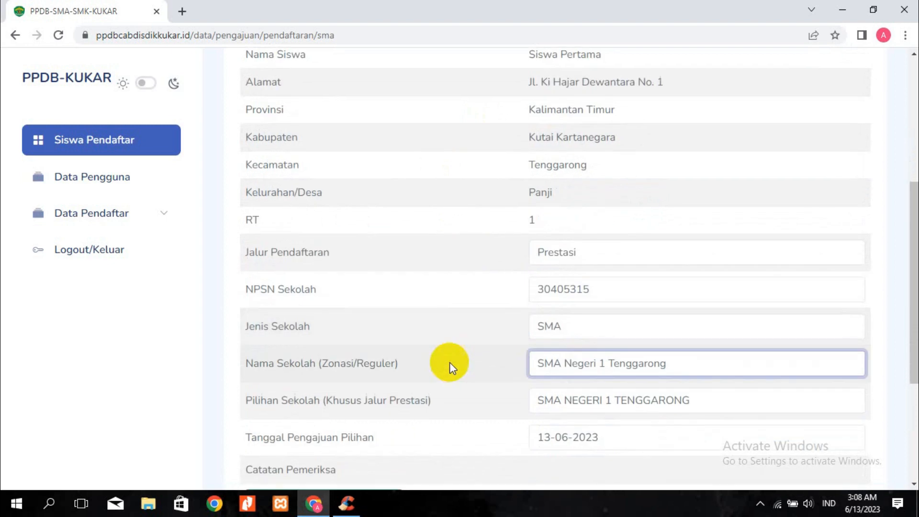
scroll(431, 369, down, 1)
scroll(346, 347, down, 1)
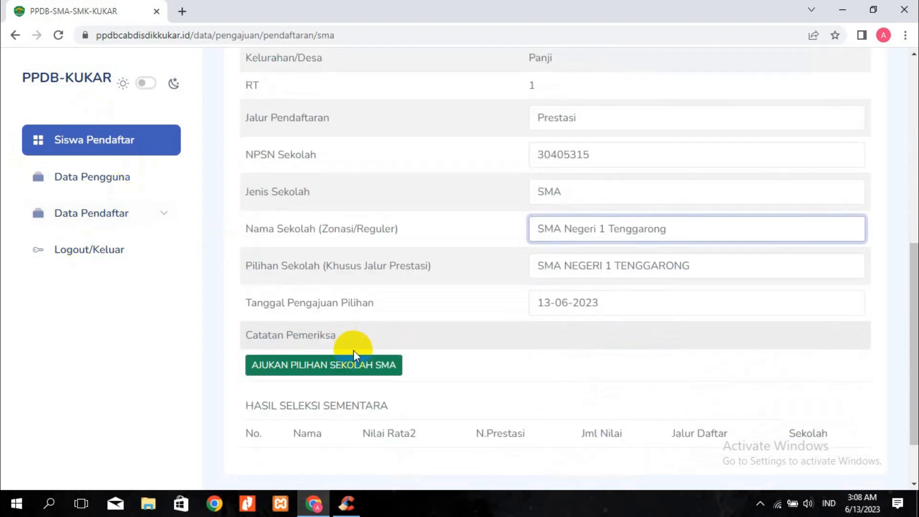
Submit the SMA choice with AJUKAN PILIHAN SEKOLAH SMA and review the saved form
click(302, 367)
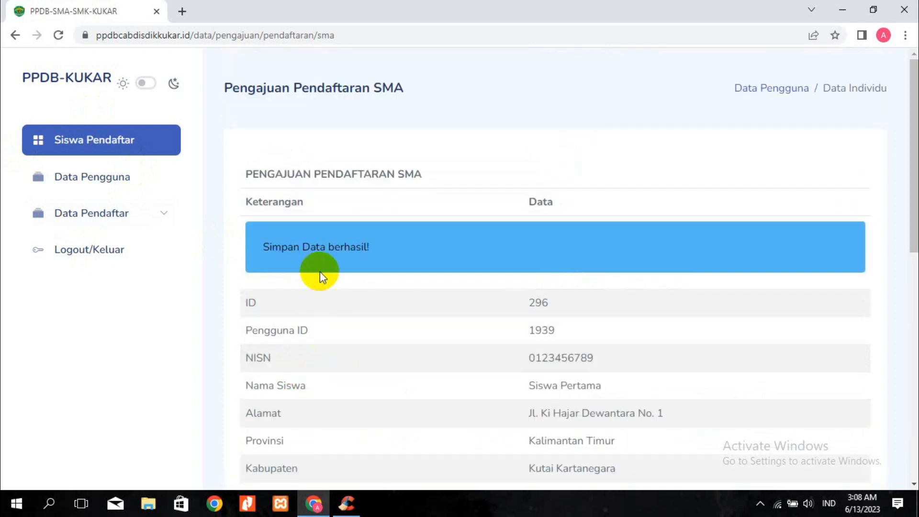
scroll(501, 270, down, 10)
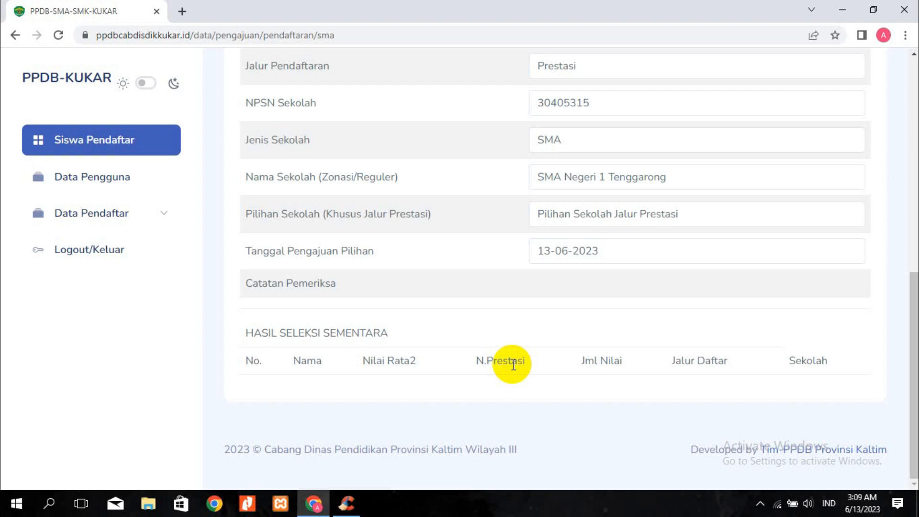
Reselect SMA NEGERI 1 TENGGARONG as the Prestasi school choice in Pilihan Sekolah
scroll(589, 350, up, 7)
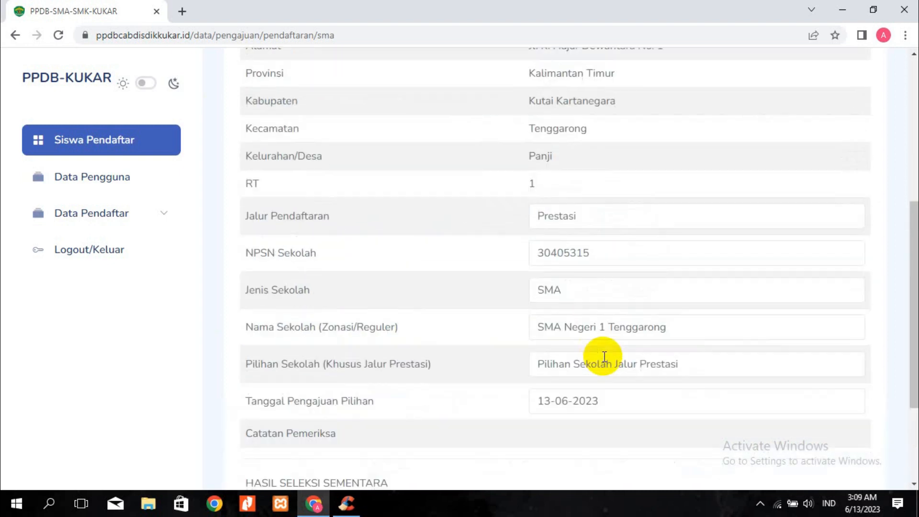
scroll(605, 358, up, 5)
scroll(600, 354, down, 6)
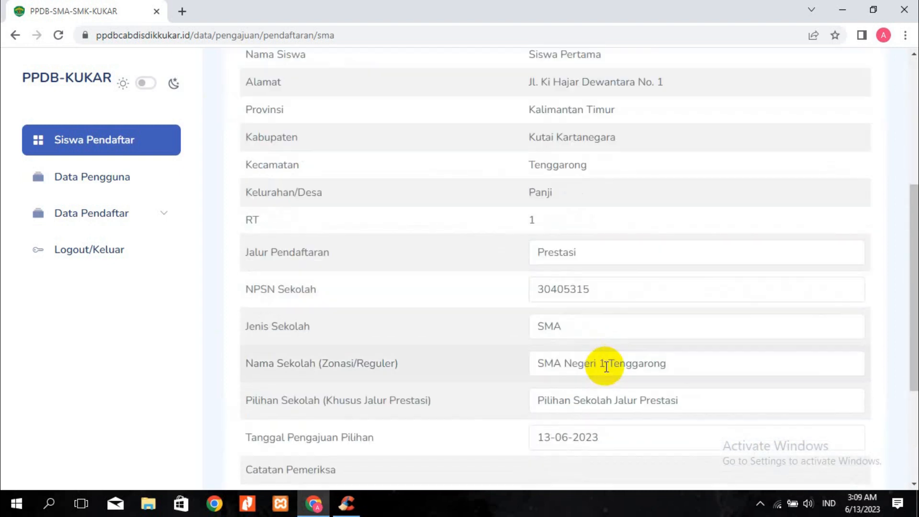
scroll(601, 378, down, 3)
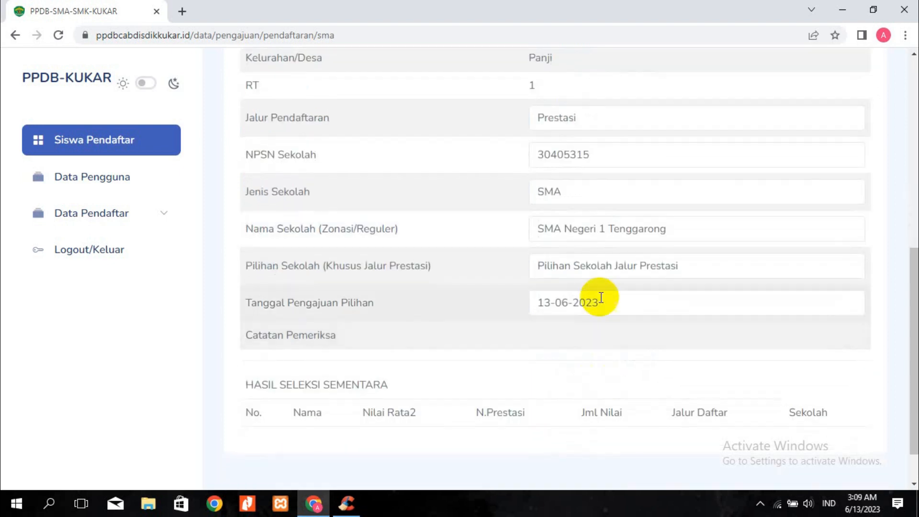
click(589, 263)
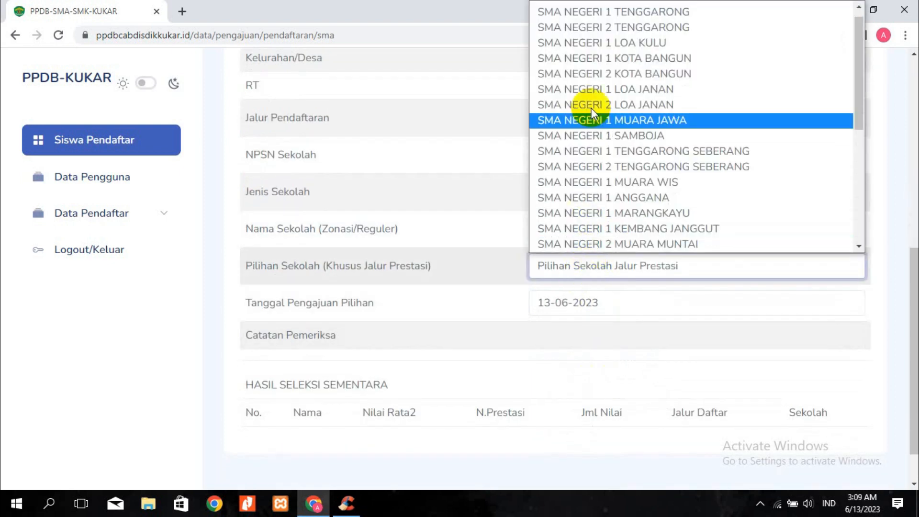
click(643, 26)
click(302, 336)
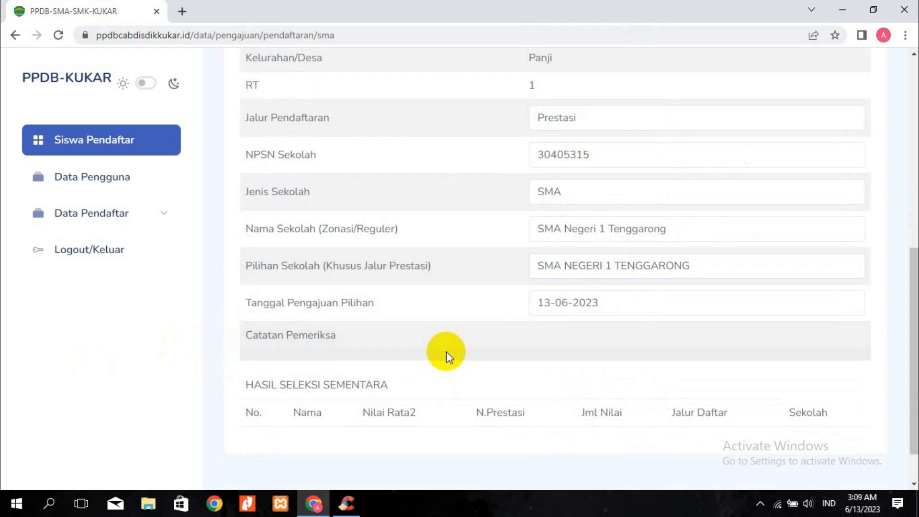
scroll(569, 358, up, 2)
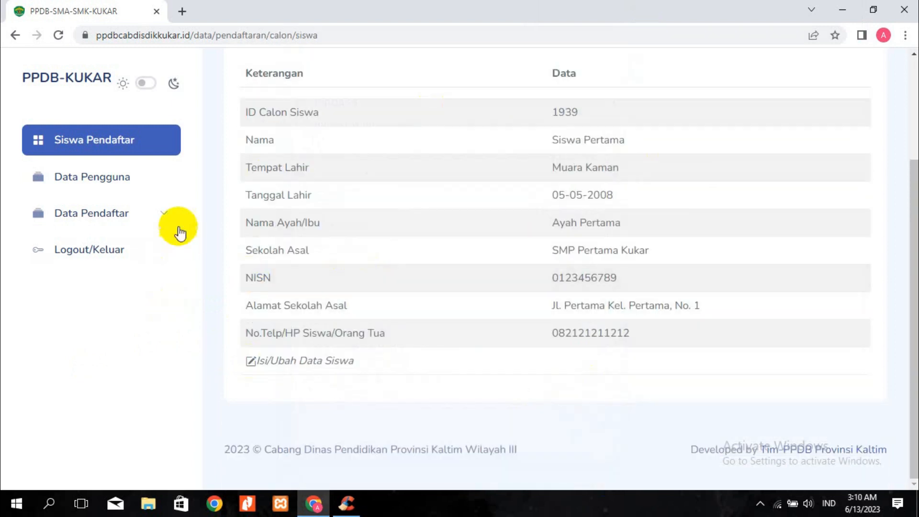
Expand the Data Pendaftar submenu in the sidebar and scroll to the page top
click(146, 219)
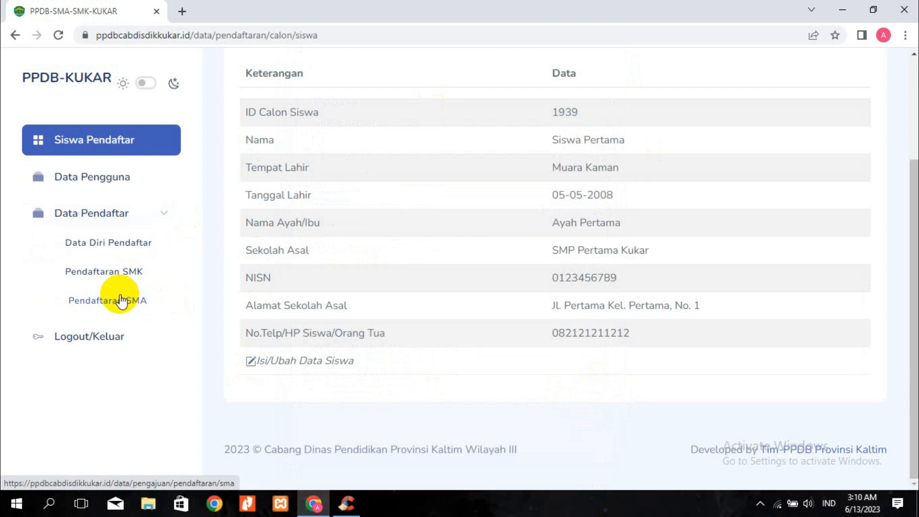
scroll(530, 291, up, 3)
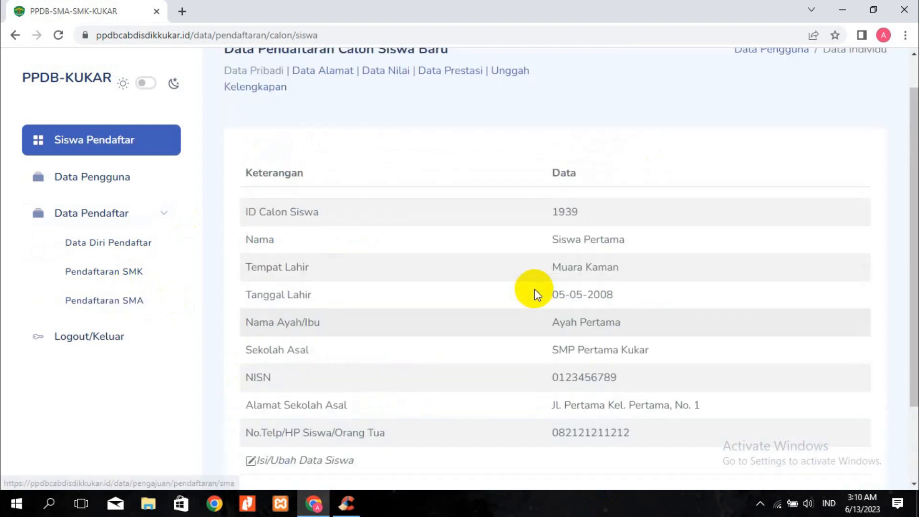